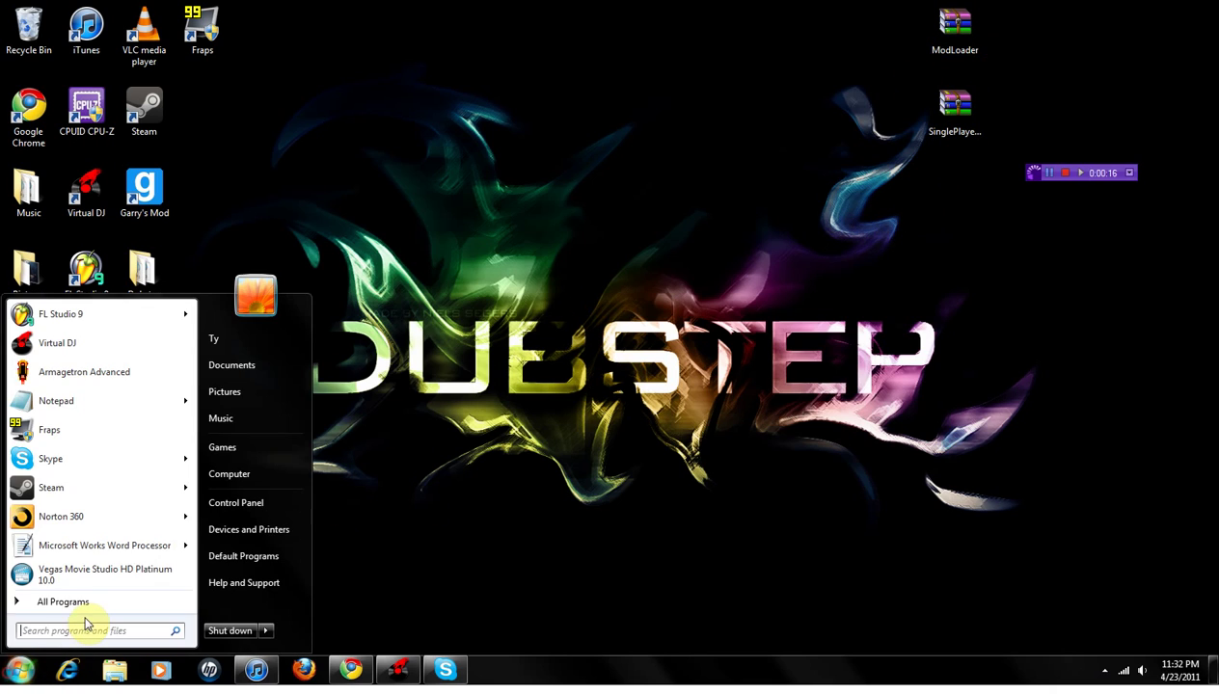
- Launch the Run dialog and open %appdata% to reach the AppData Roaming folder
text(run)
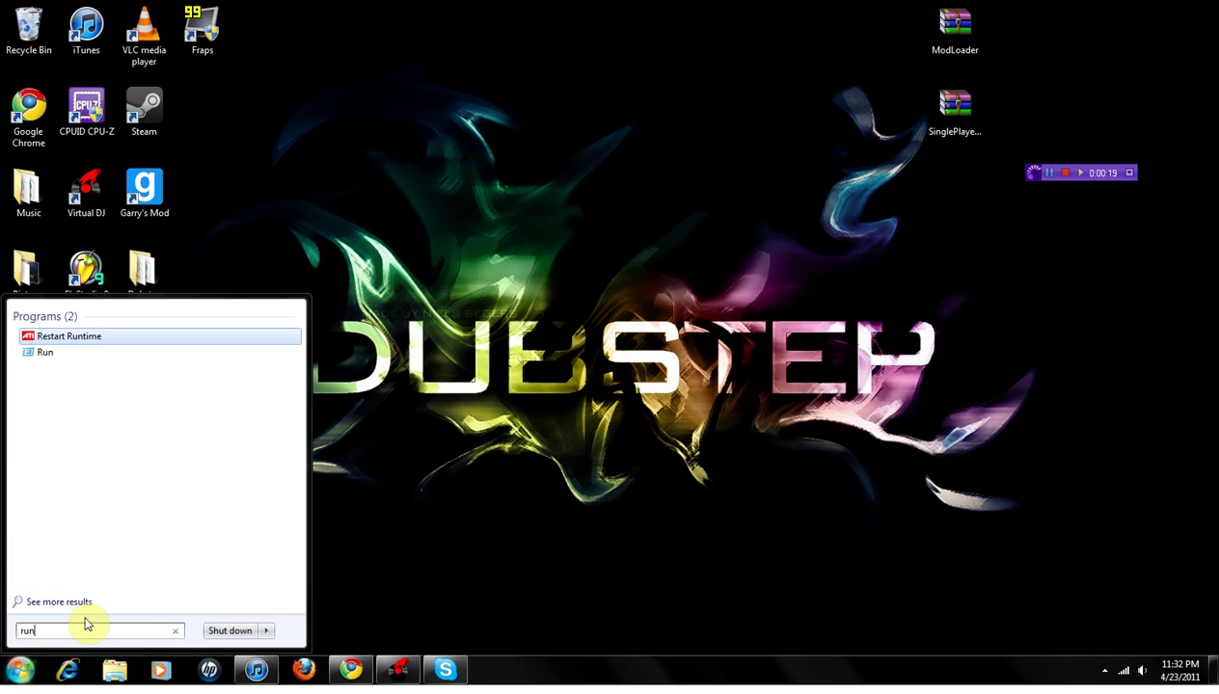
key(Return)
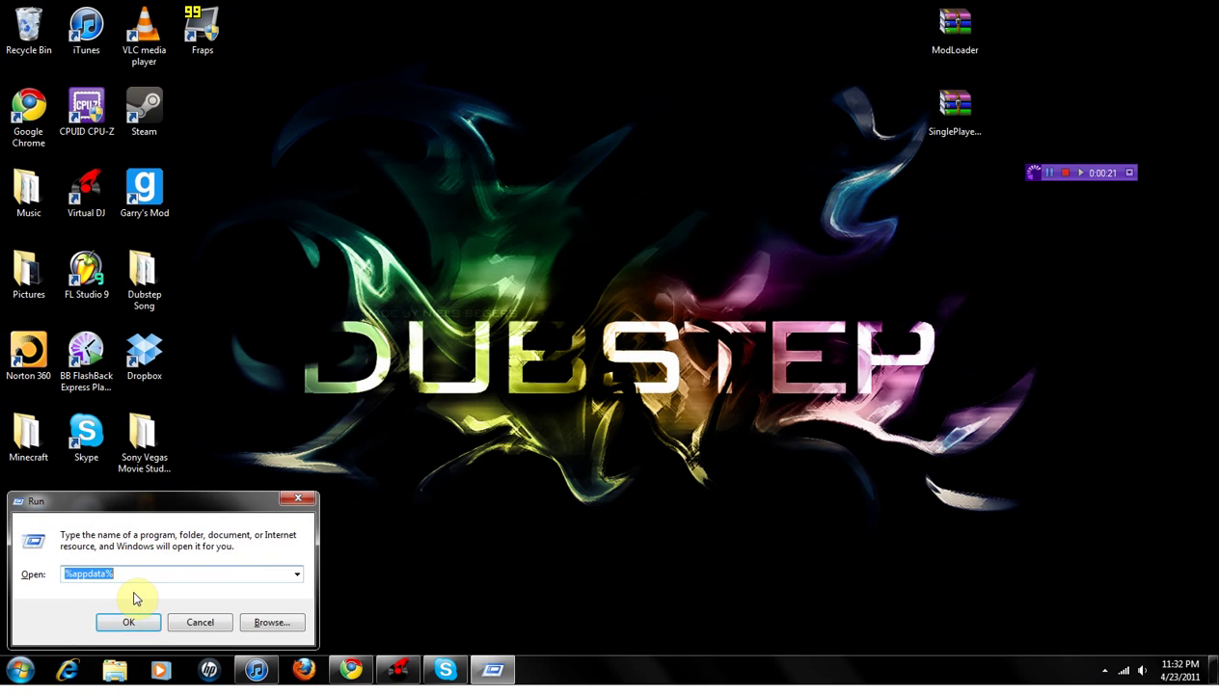
key(BackSpace)
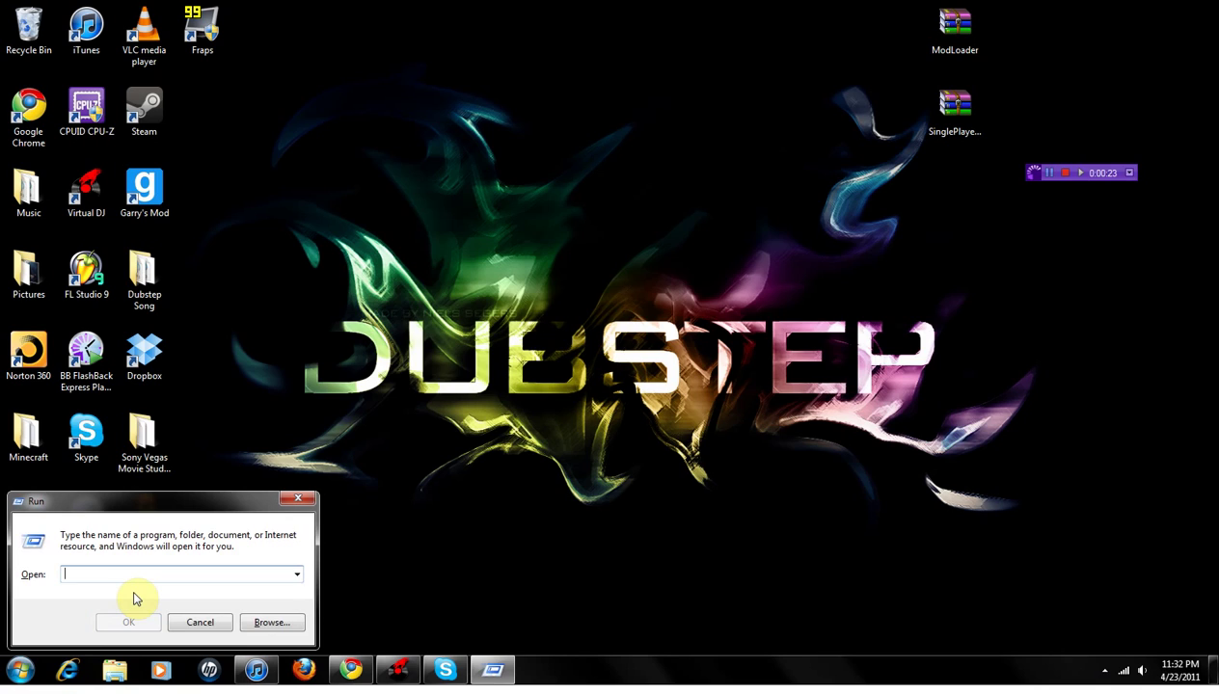
text(%)
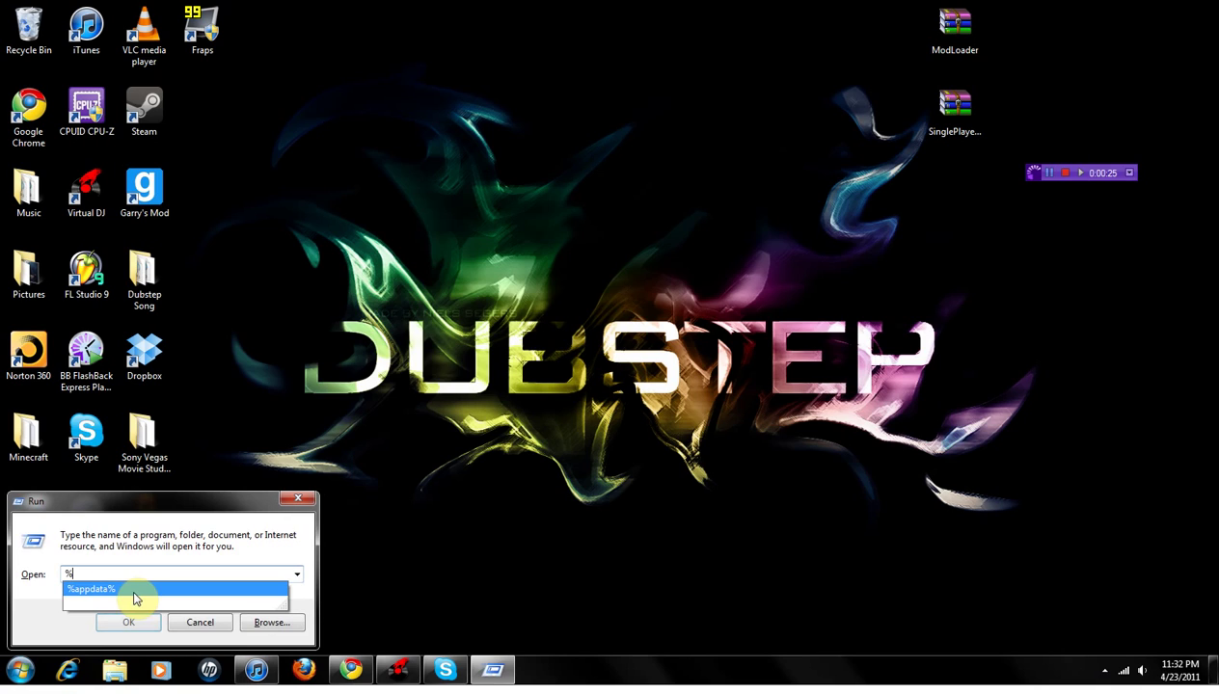
text(ap)
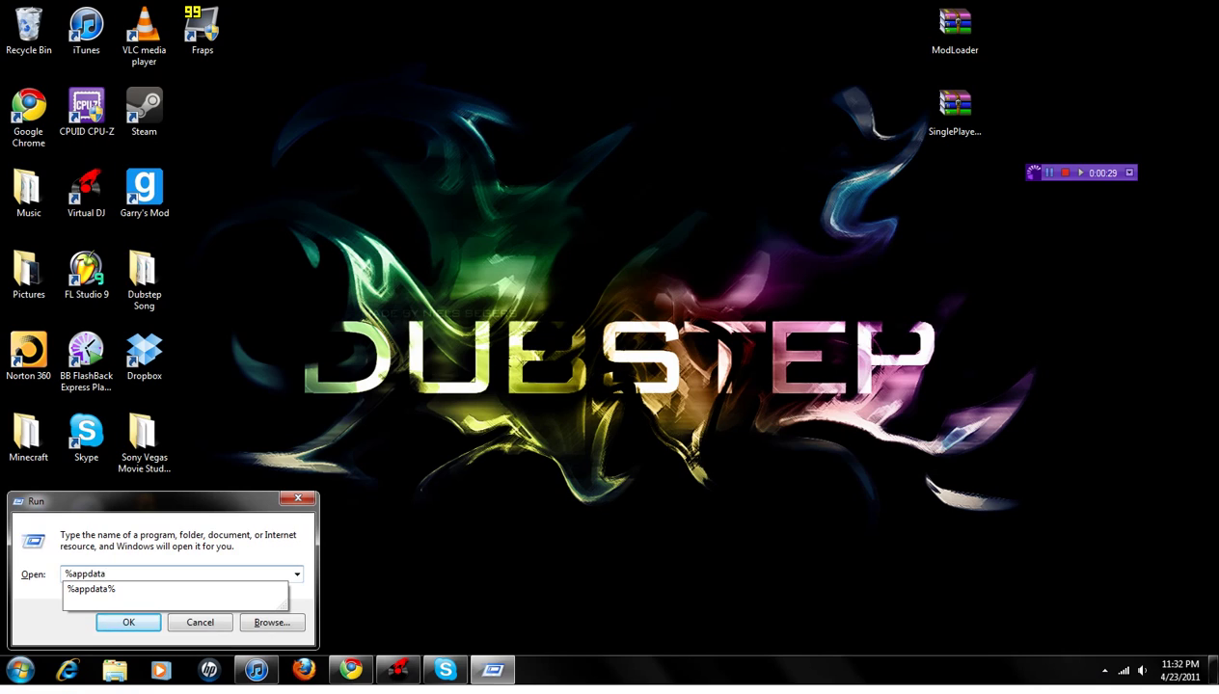
text(pdata)
click(135, 595)
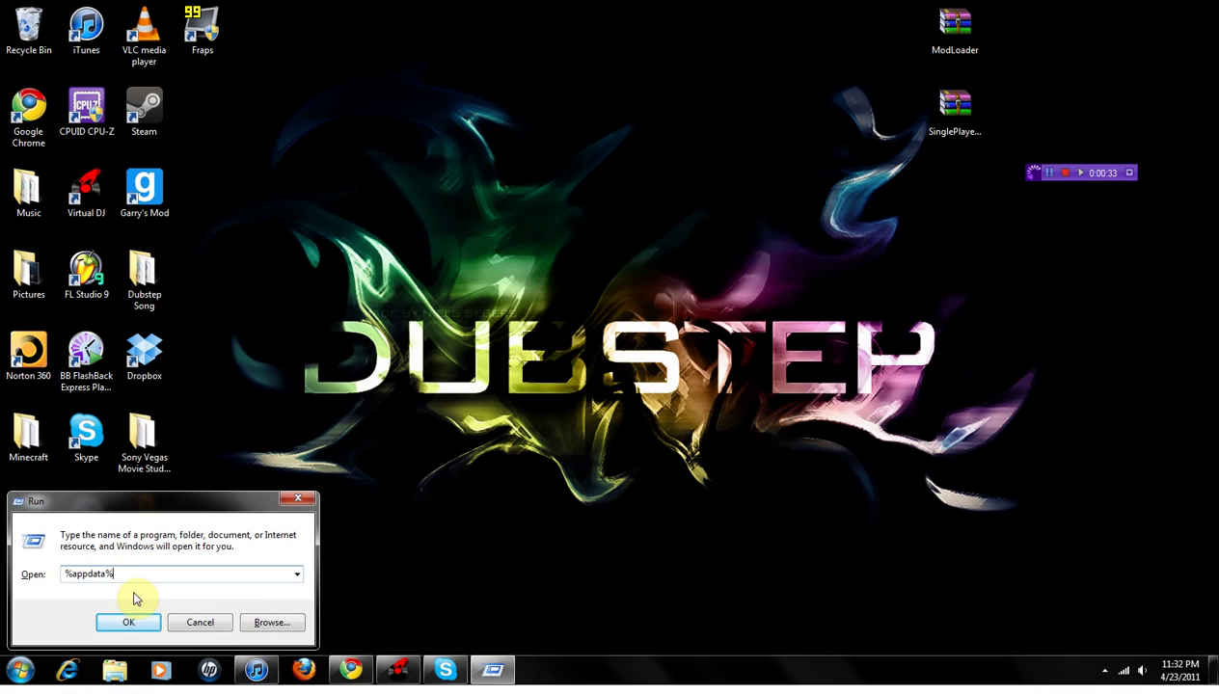
click(150, 625)
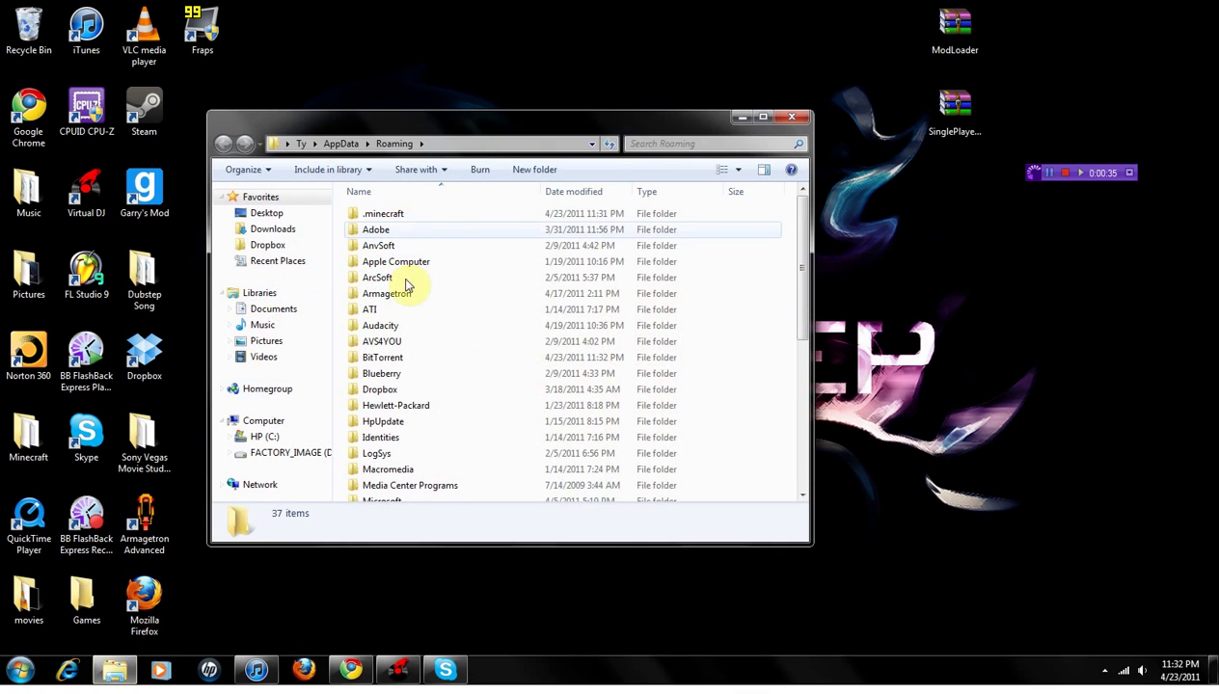
- Snap the Explorer window to the left half and open the .minecraft folder
click(384, 213)
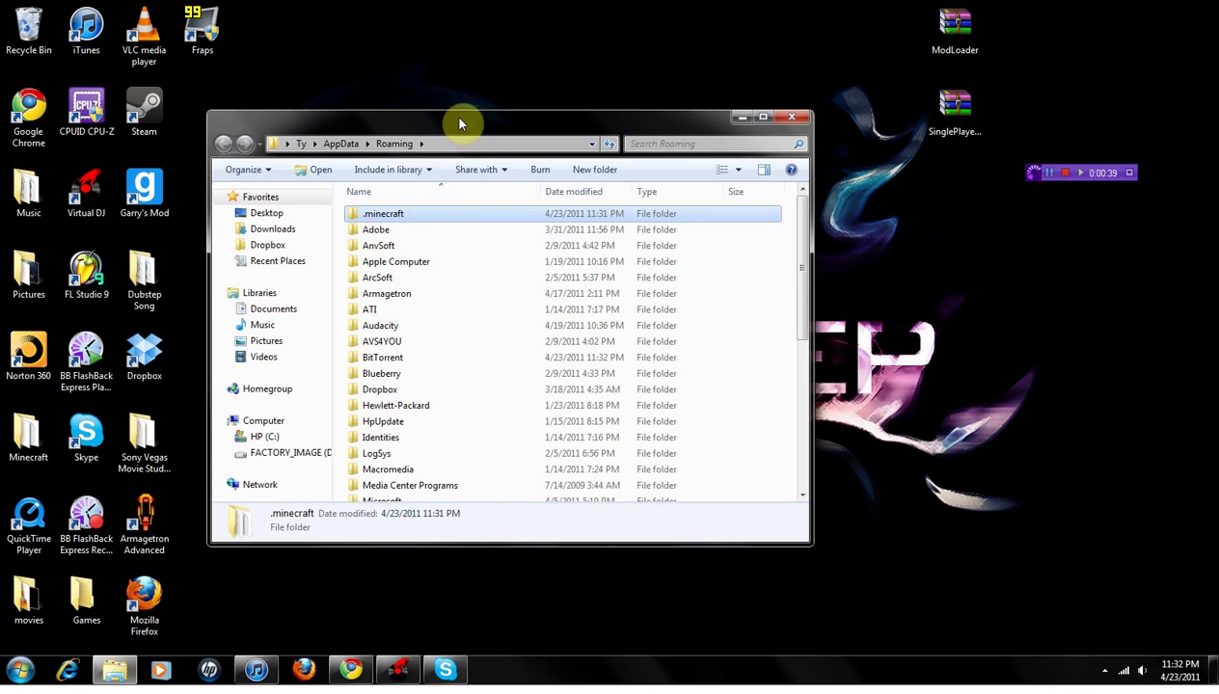
drag(467, 126, 2, 135)
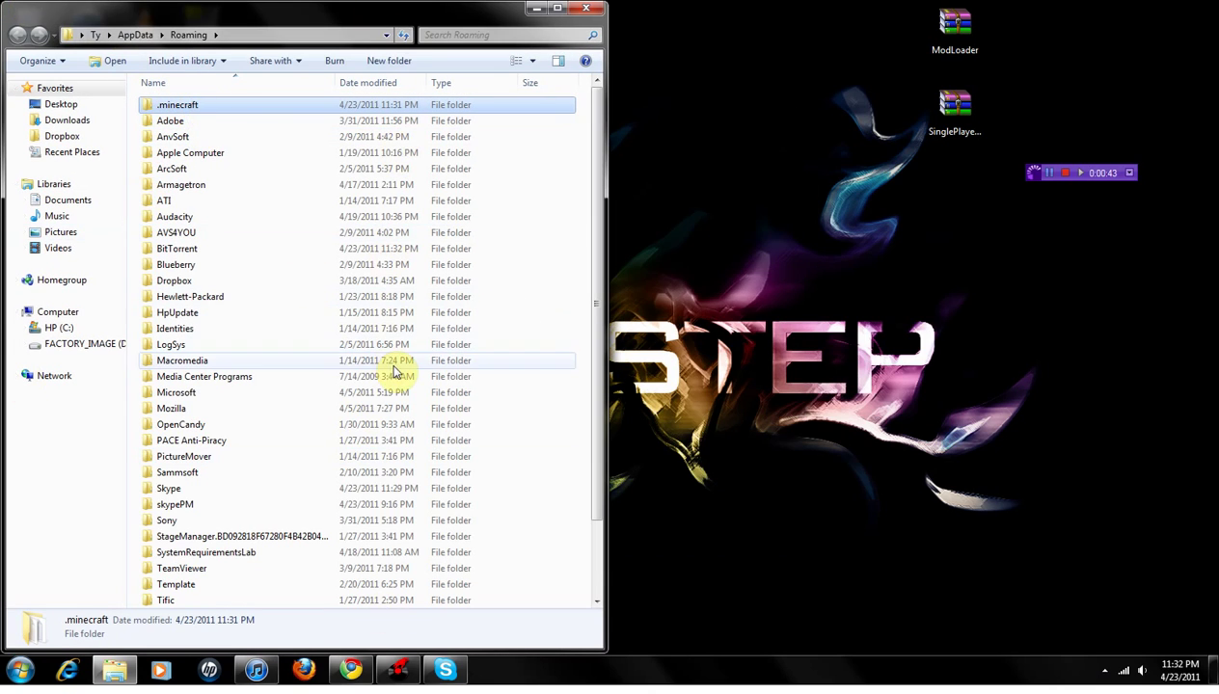
double_click(200, 106)
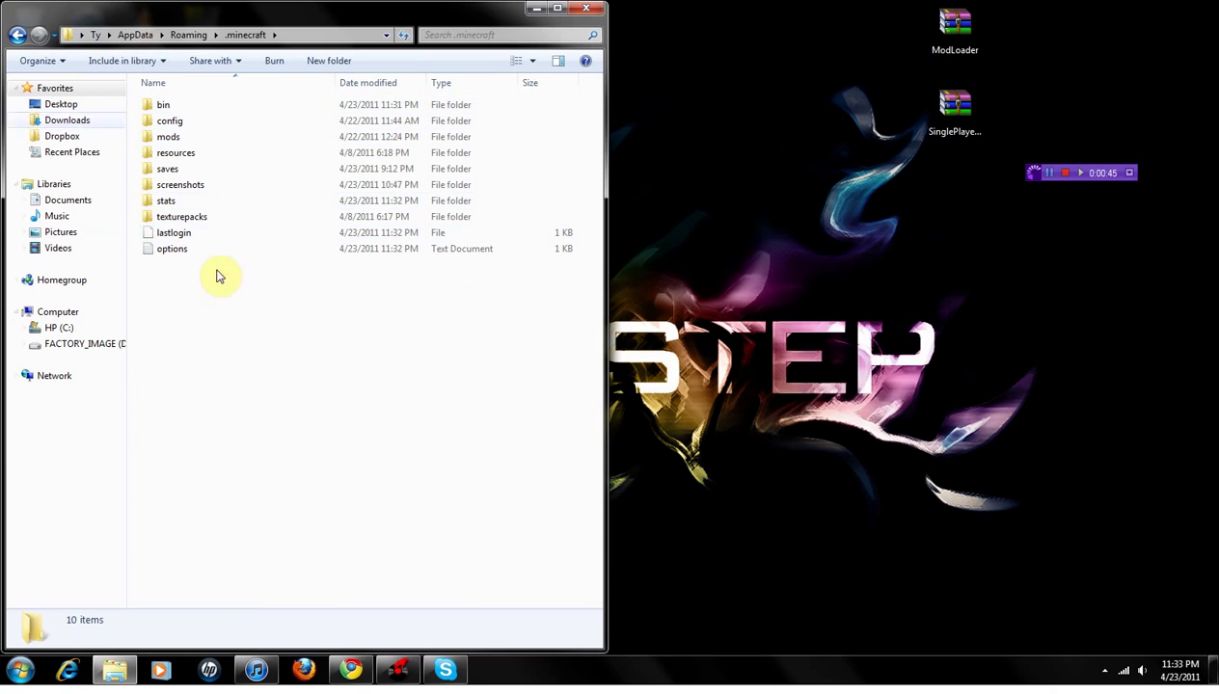
- Open ModLoader.zip from the desktop in WinRAR and snap it to the right half
click(954, 34)
double_click(954, 29)
drag(245, 42, 1216, 33)
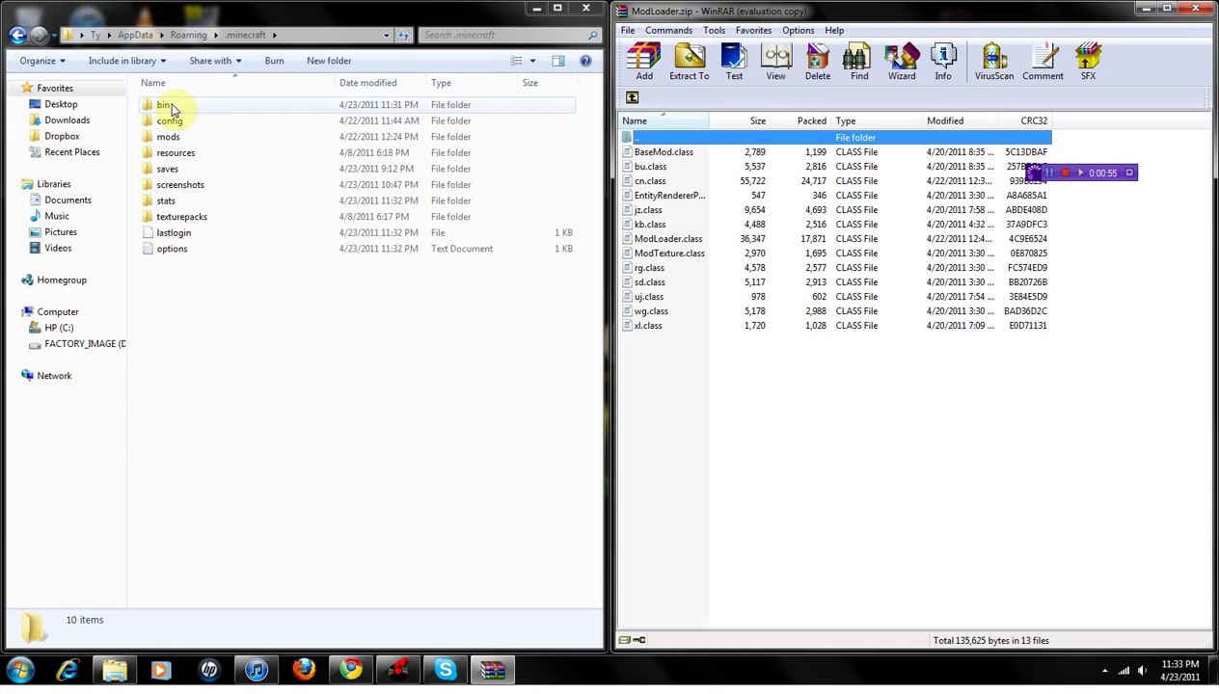
- Open bin\minecraft.jar with WinRAR archiver and snap it to the left half
double_click(166, 106)
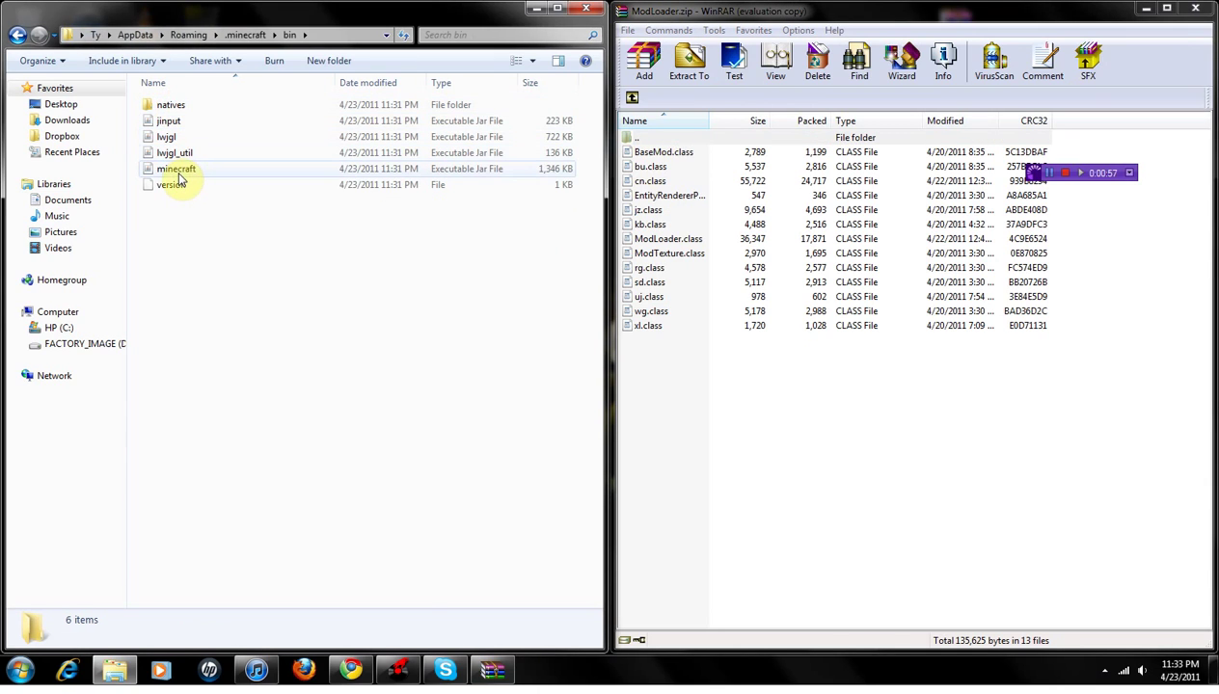
click(178, 173)
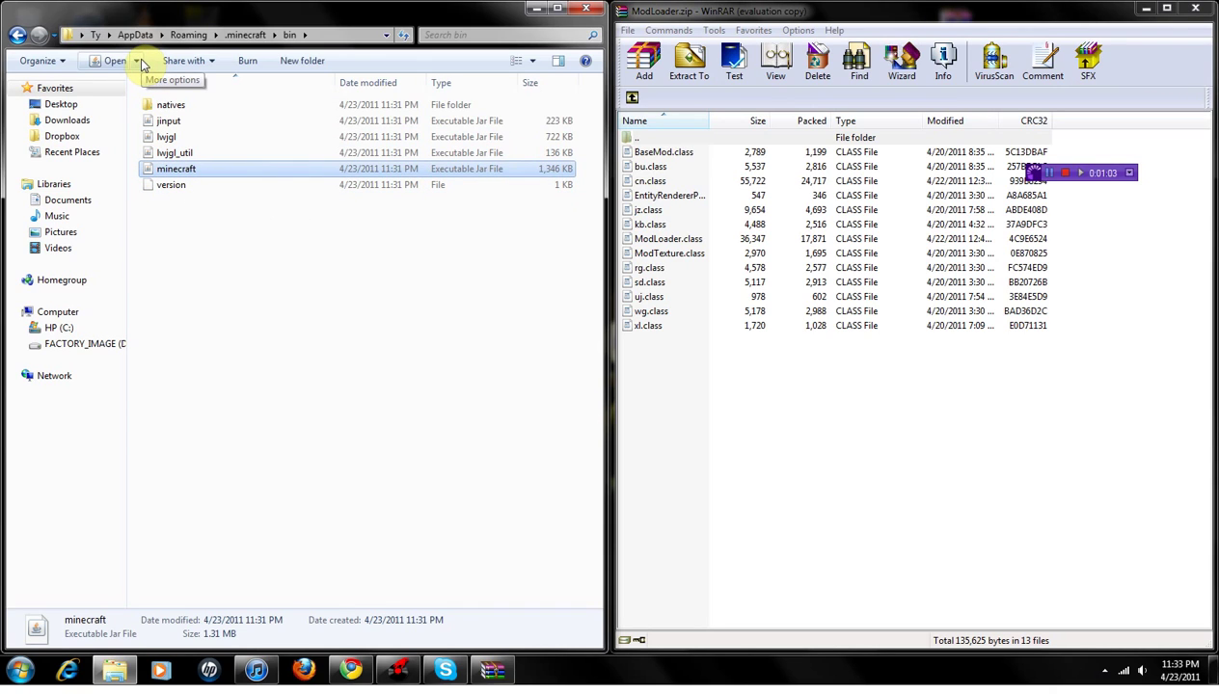
click(138, 61)
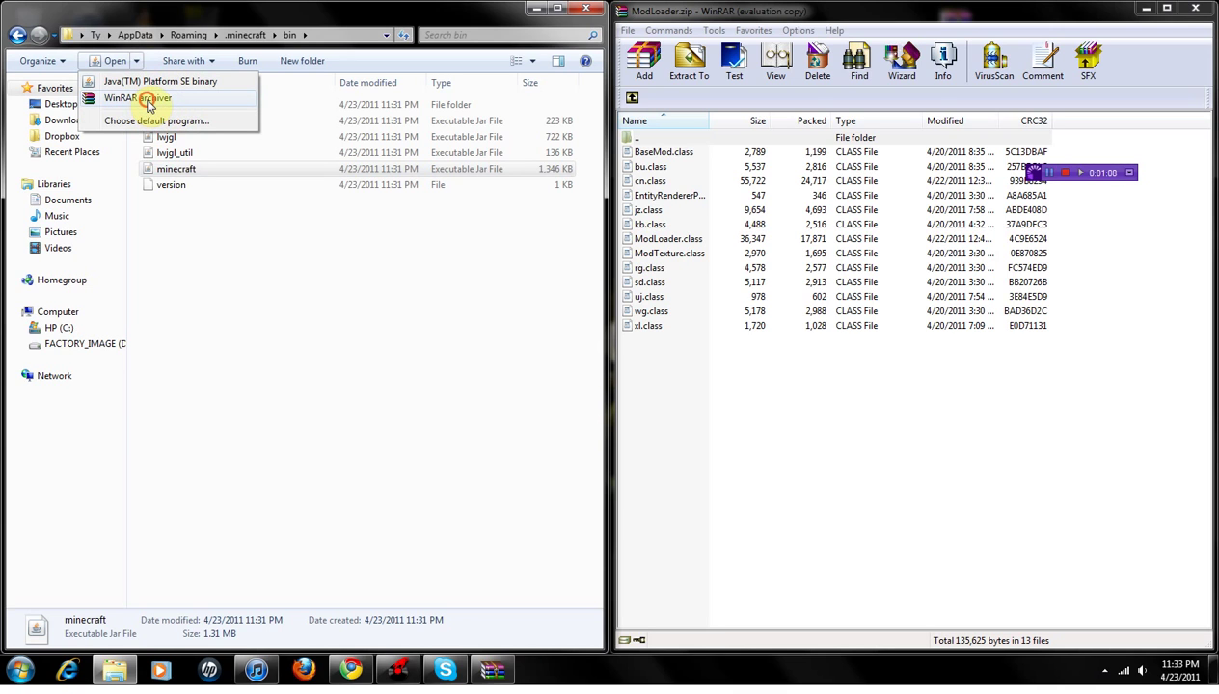
click(144, 99)
drag(224, 36, 2, 19)
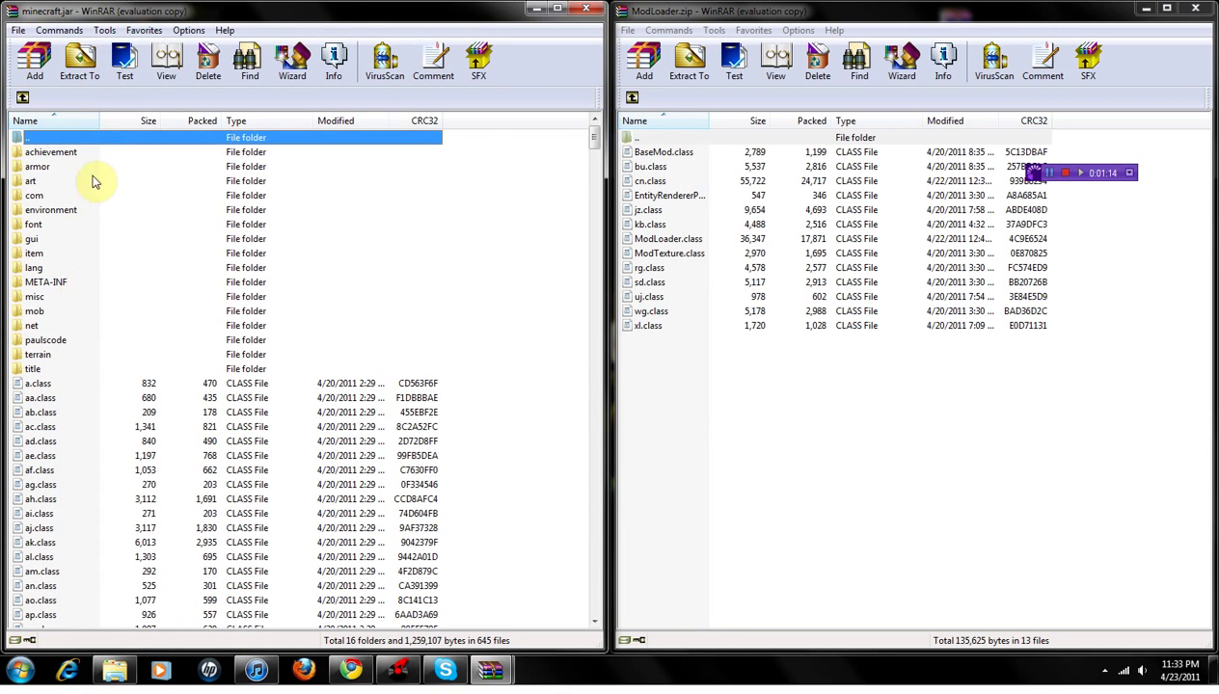
- Delete the META-INF folder from minecraft.jar
scroll(123, 232, down, 8)
drag(597, 160, 597, 135)
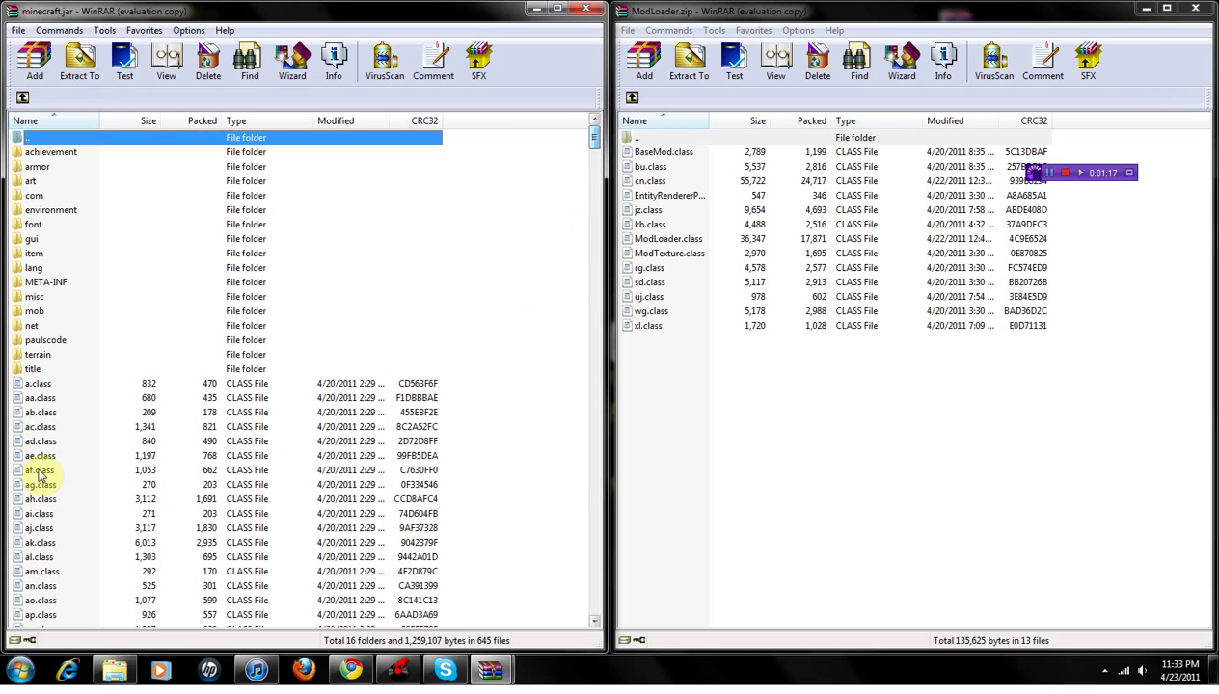
click(53, 286)
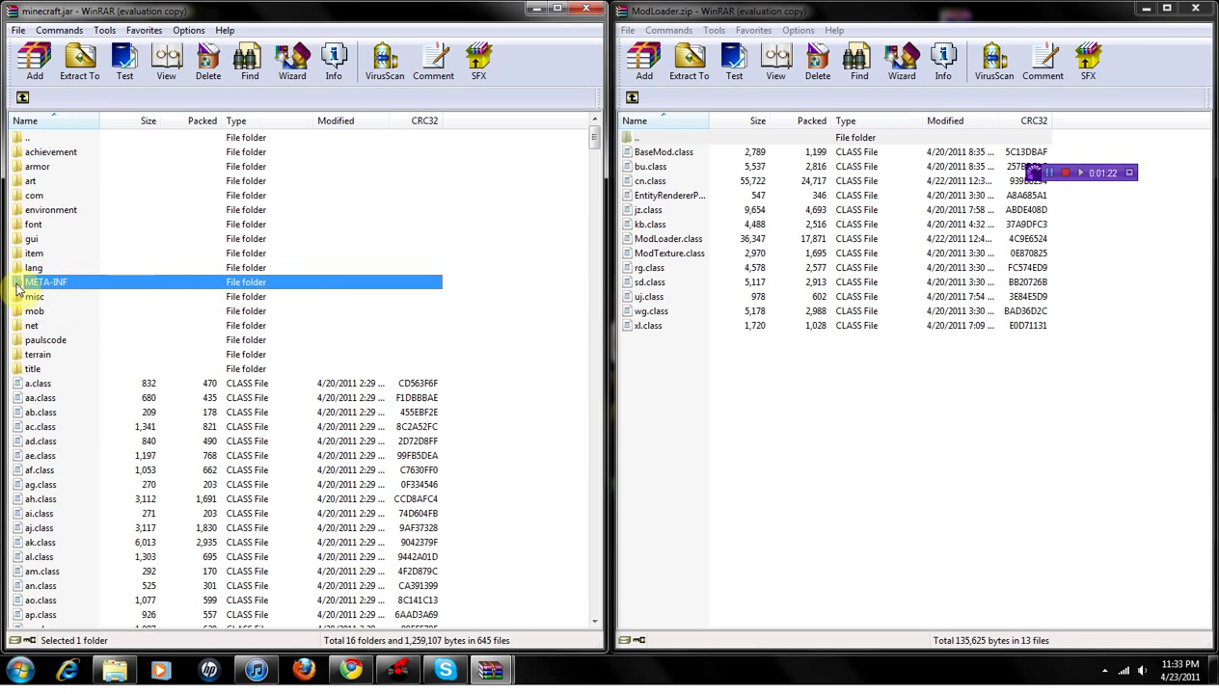
click(210, 59)
click(624, 385)
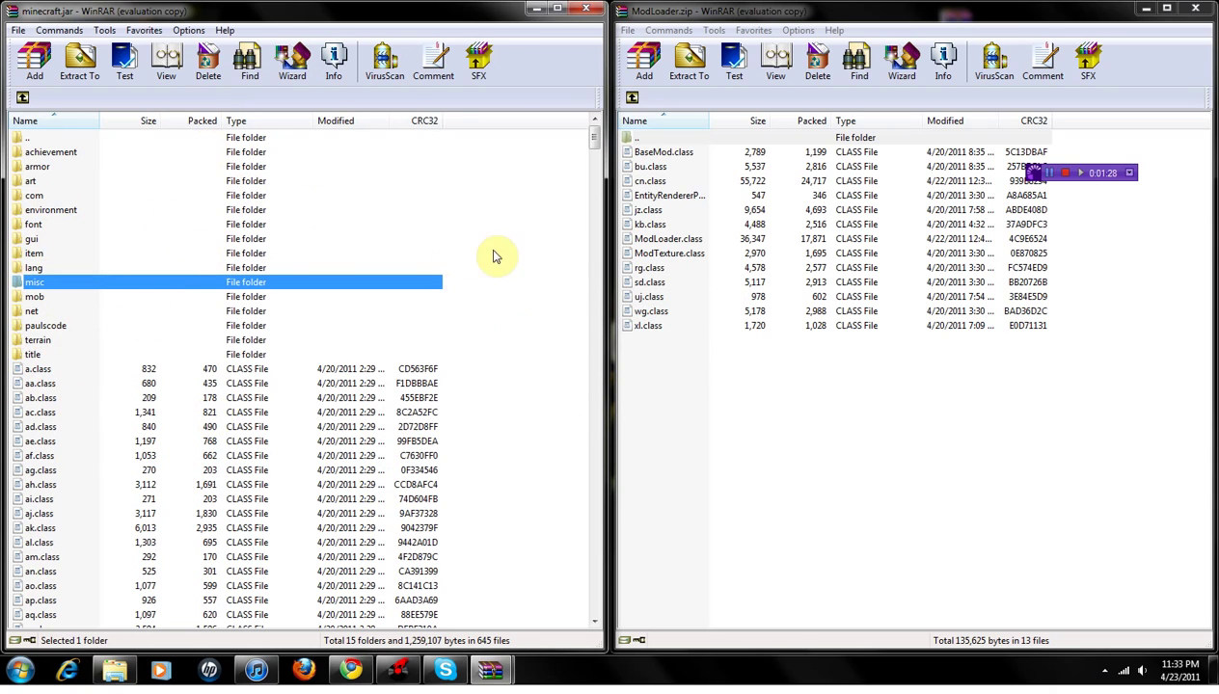
- Add all 13 ModLoader class files, BaseMod.class through kb.class, into minecraft.jar
click(36, 254)
click(659, 154)
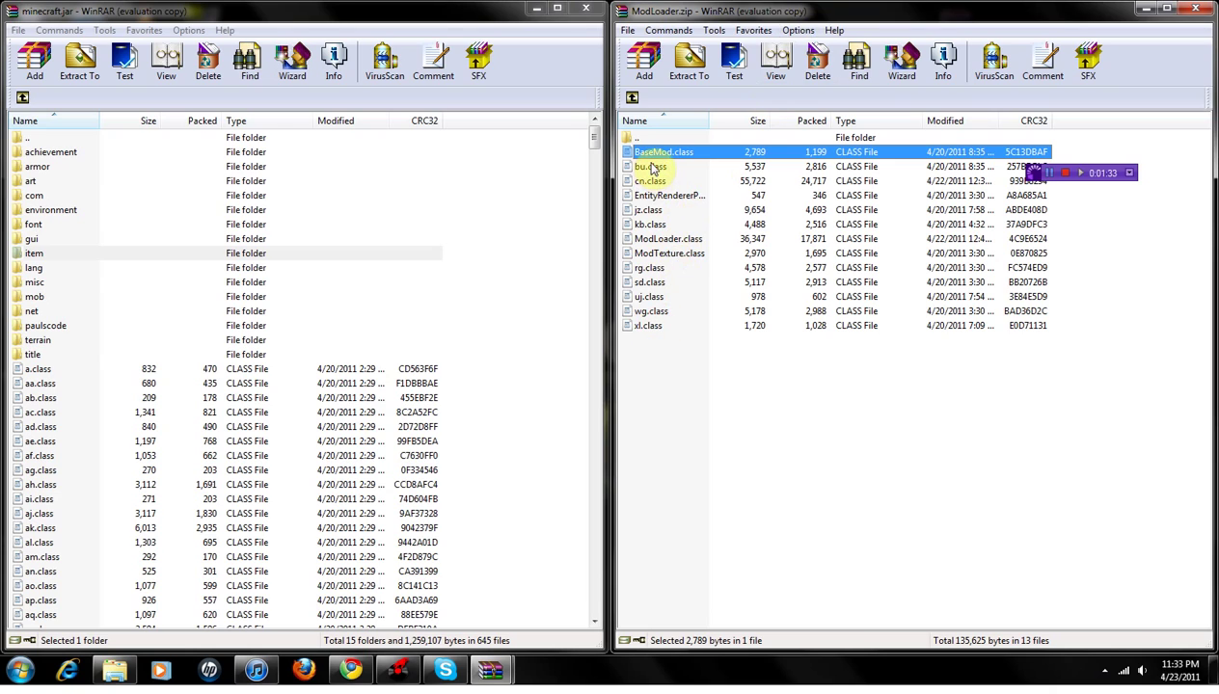
drag(653, 171, 651, 328)
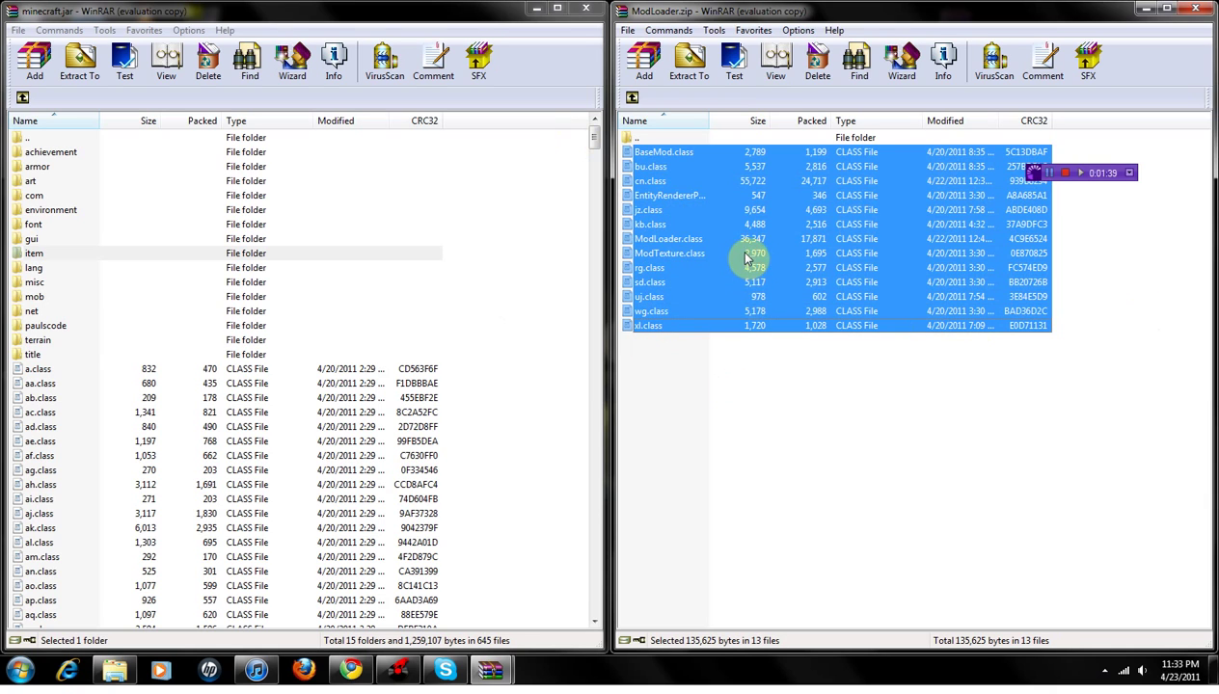
drag(719, 222, 166, 397)
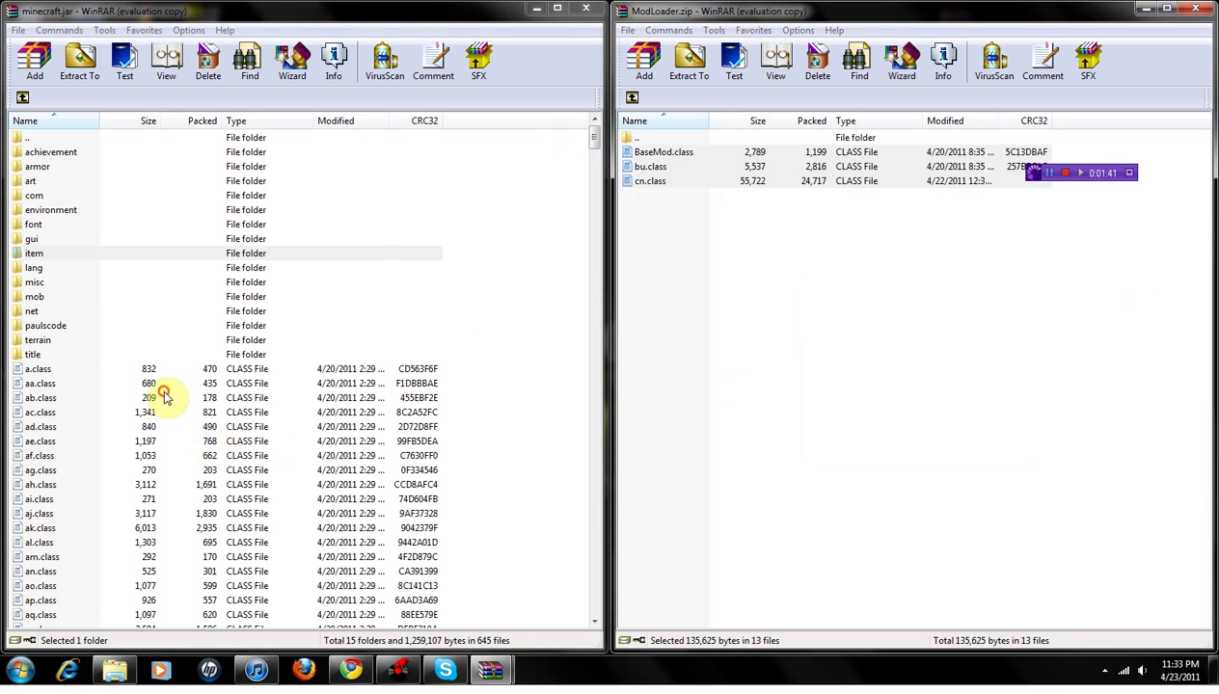
click(300, 461)
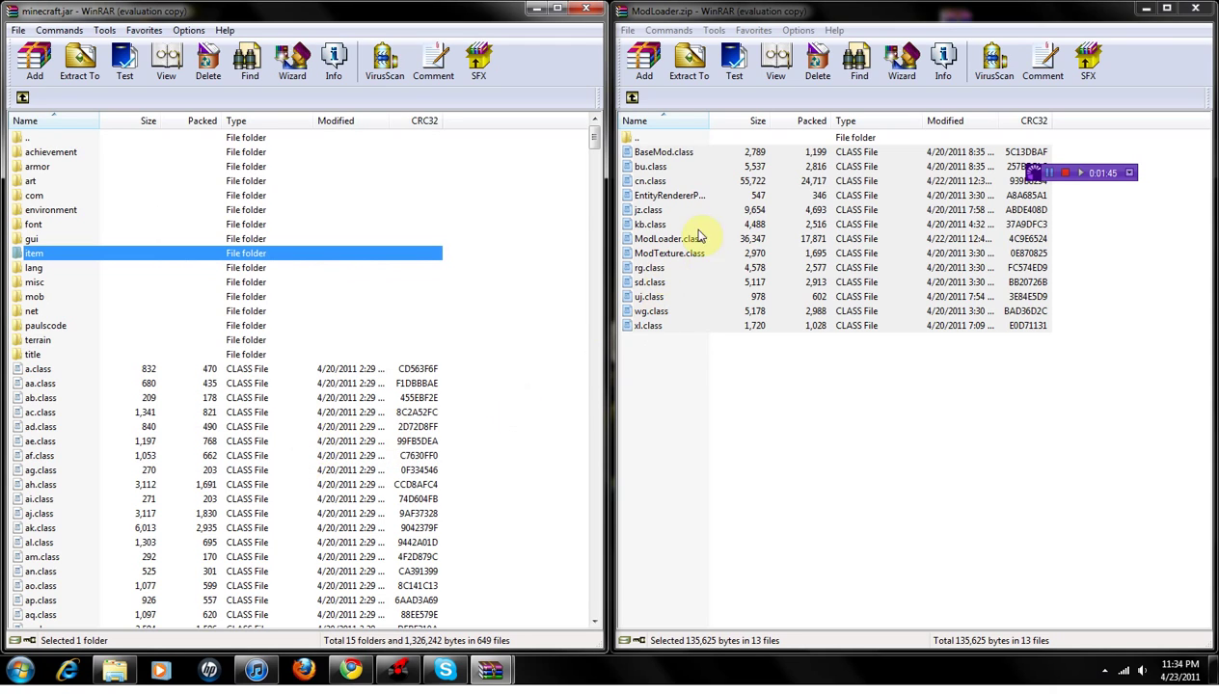
- Close ModLoader.zip and open the SinglePlayerCommands zip in WinRAR on the right half
click(1196, 10)
click(120, 413)
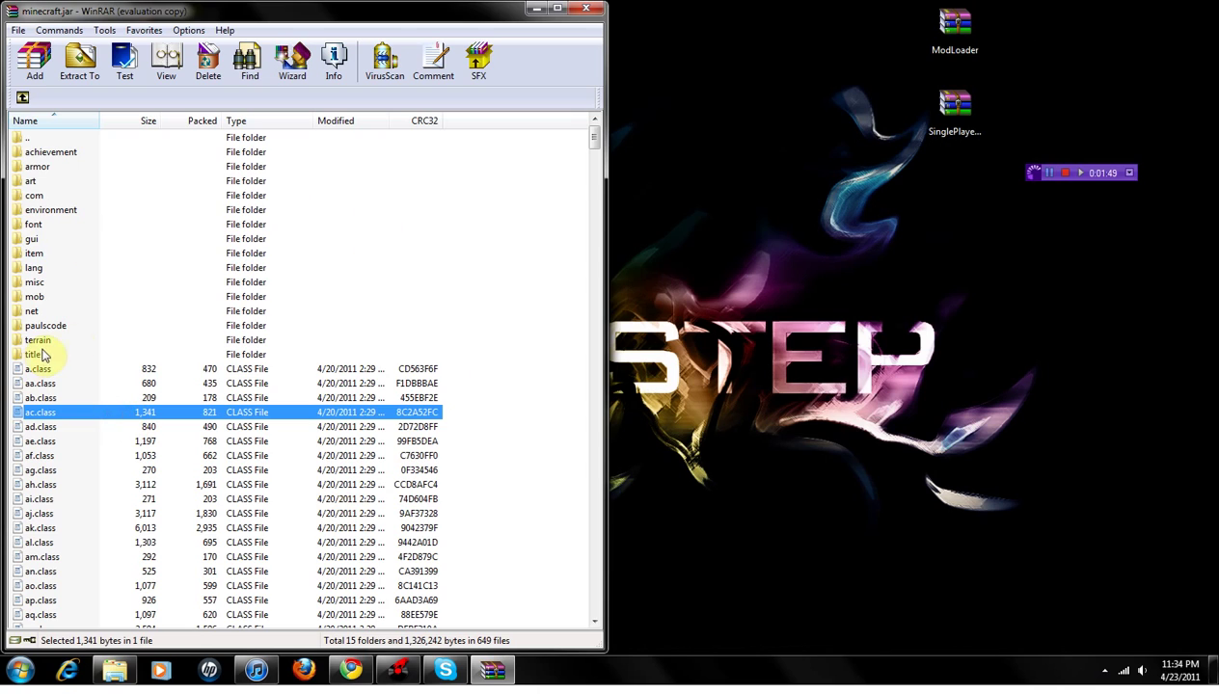
click(164, 296)
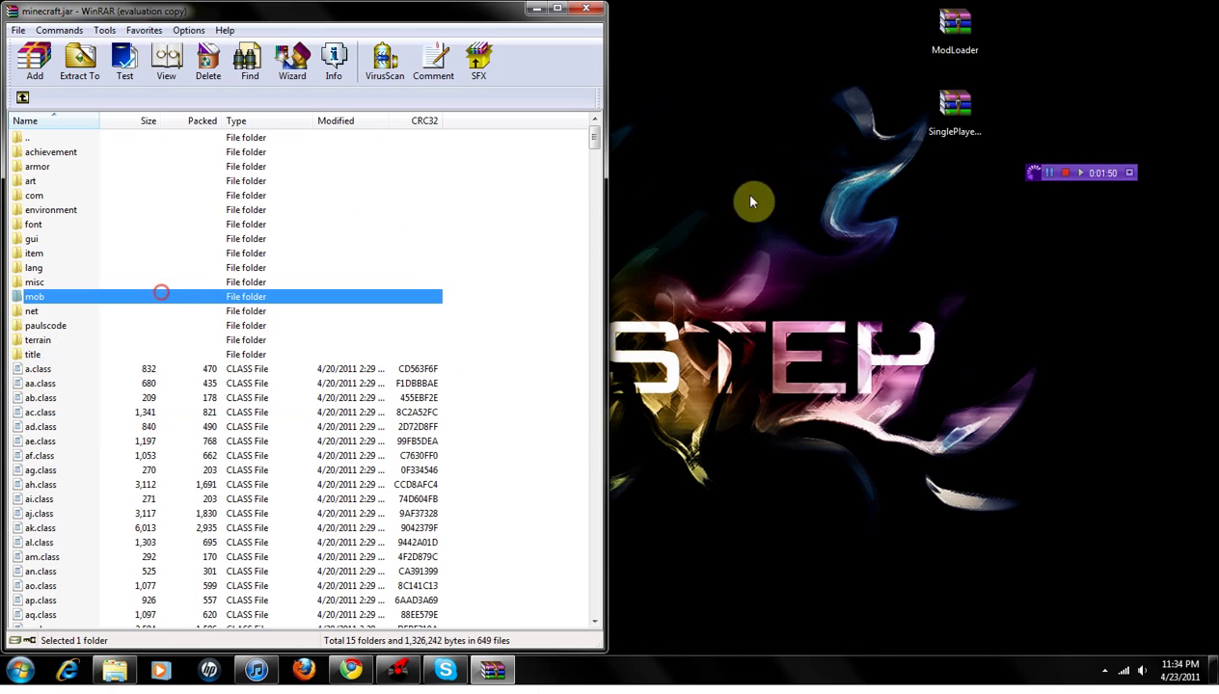
click(964, 121)
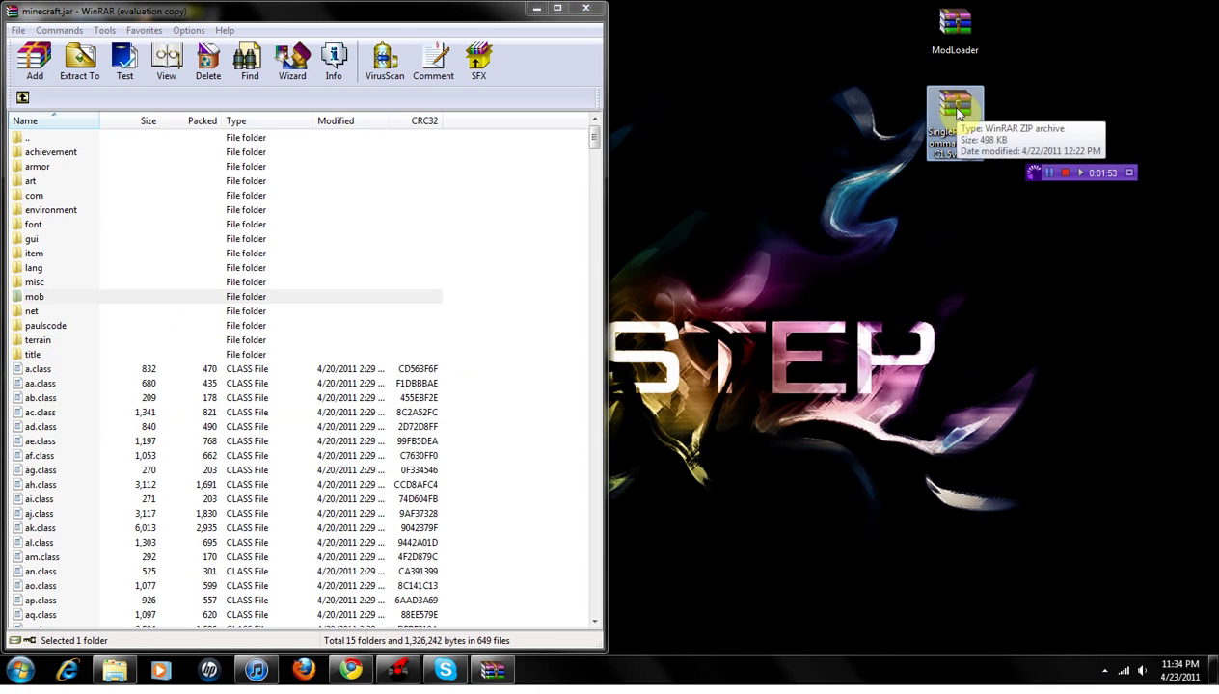
double_click(957, 112)
drag(328, 85, 1217, 86)
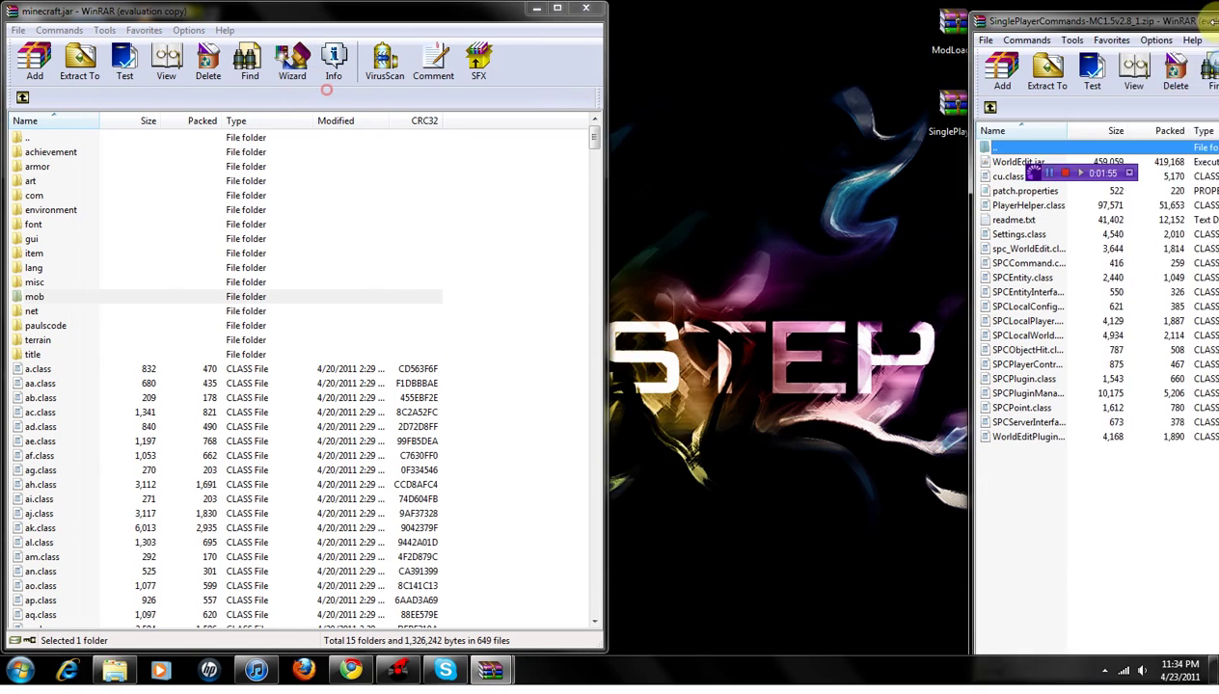
- Review the SinglePlayerCommands contents and begin selecting class files with cu.class and PlayerHelper.class
click(1153, 156)
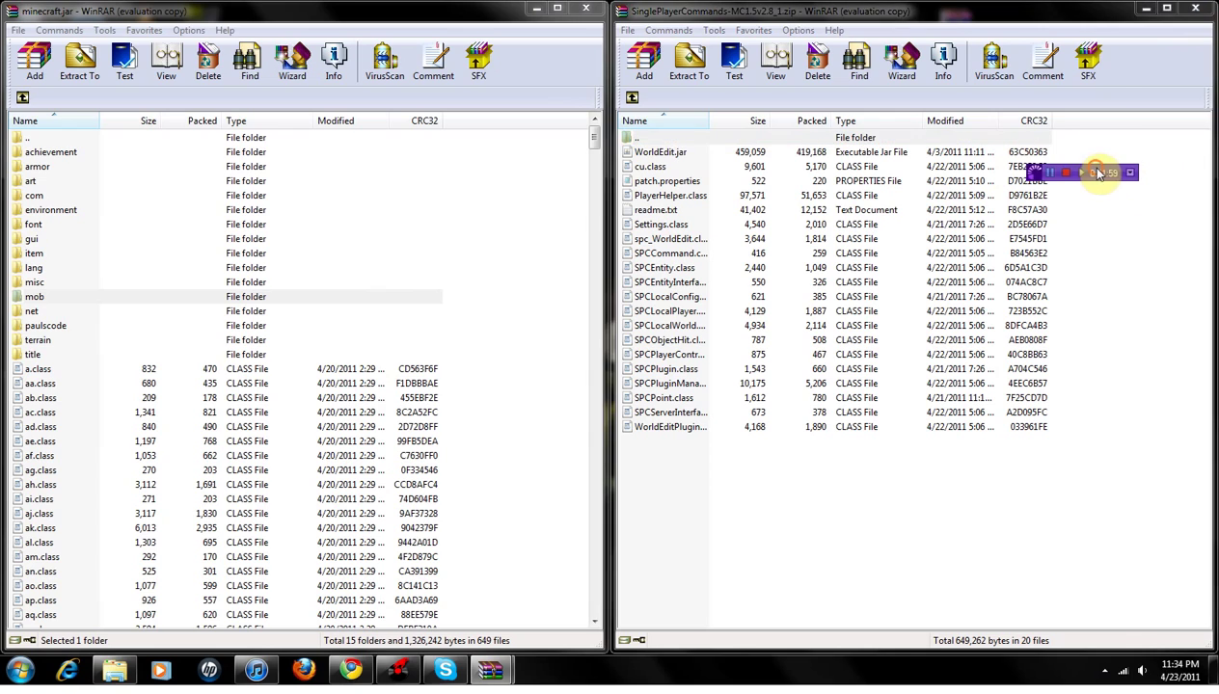
drag(1032, 172, 1102, 160)
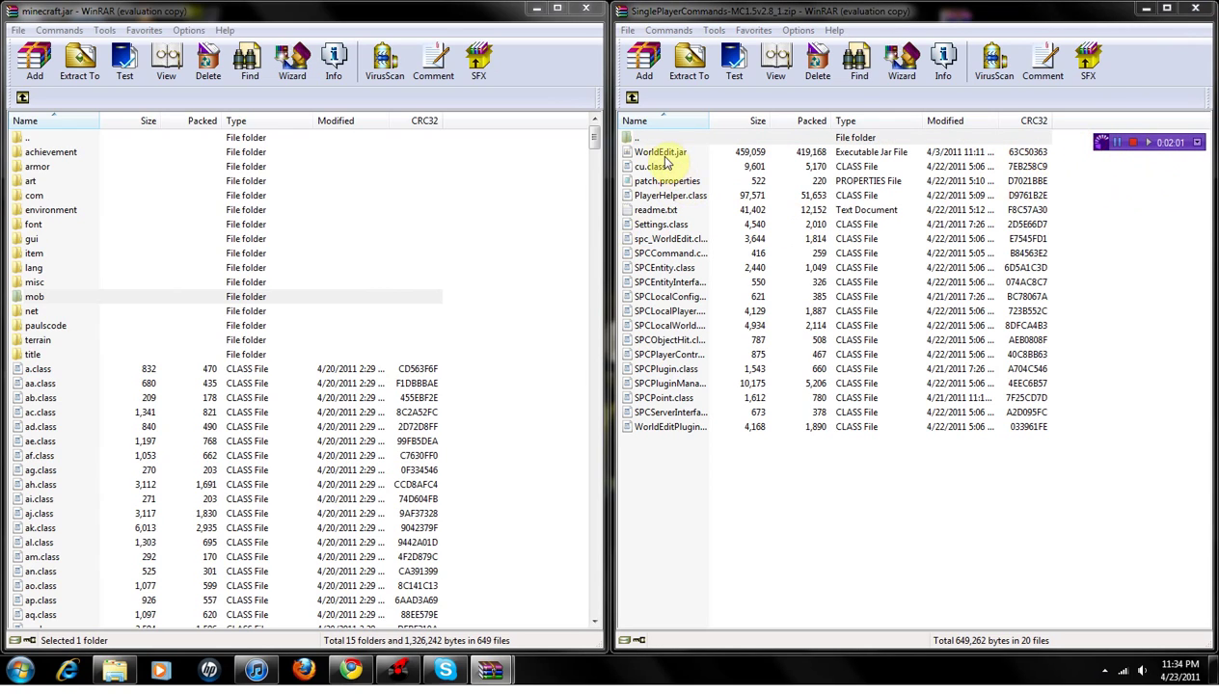
click(652, 153)
click(646, 167)
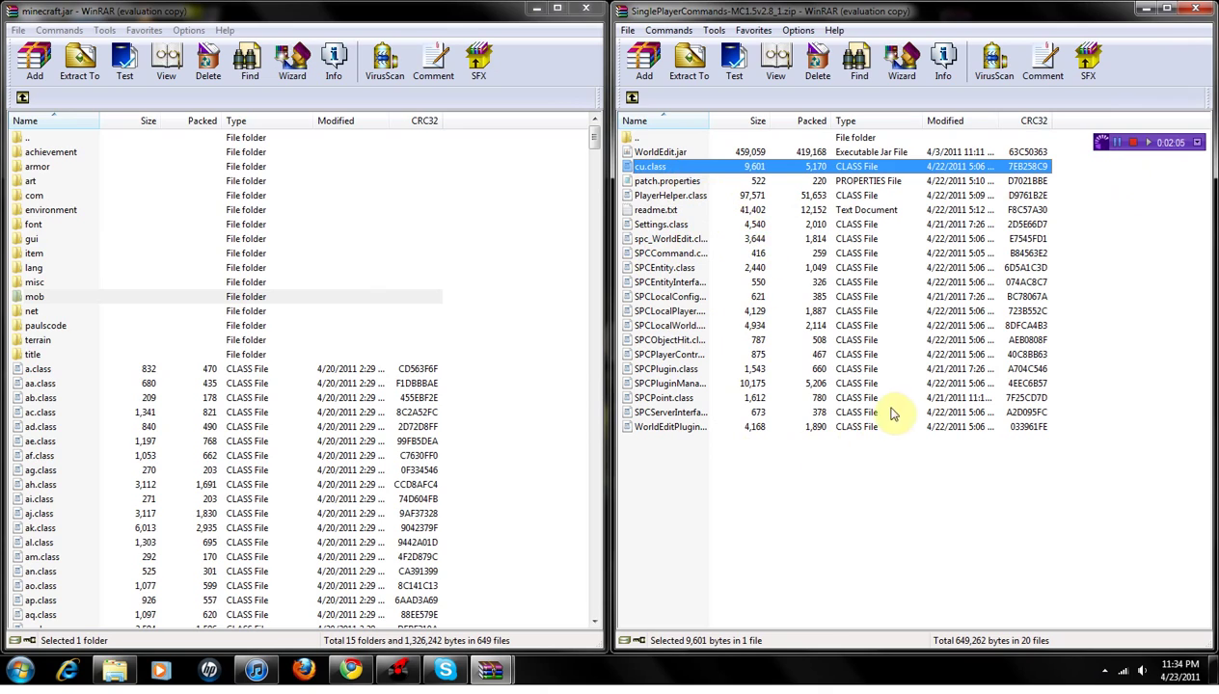
click(863, 426)
click(852, 226)
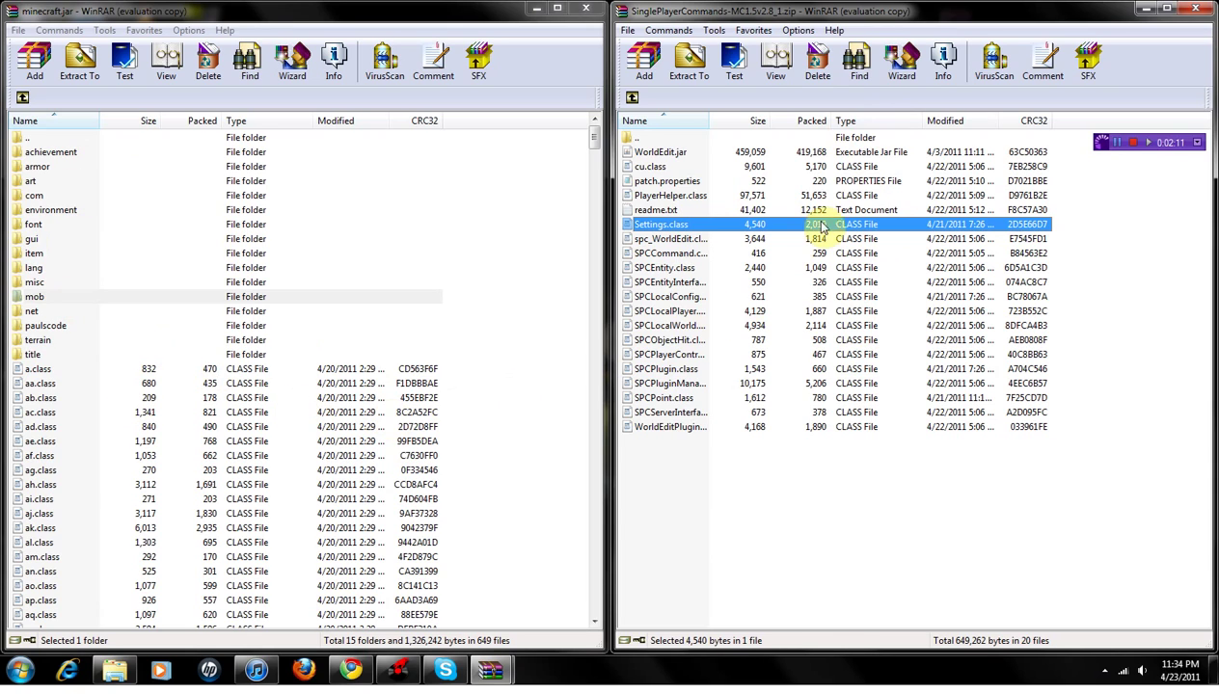
click(858, 152)
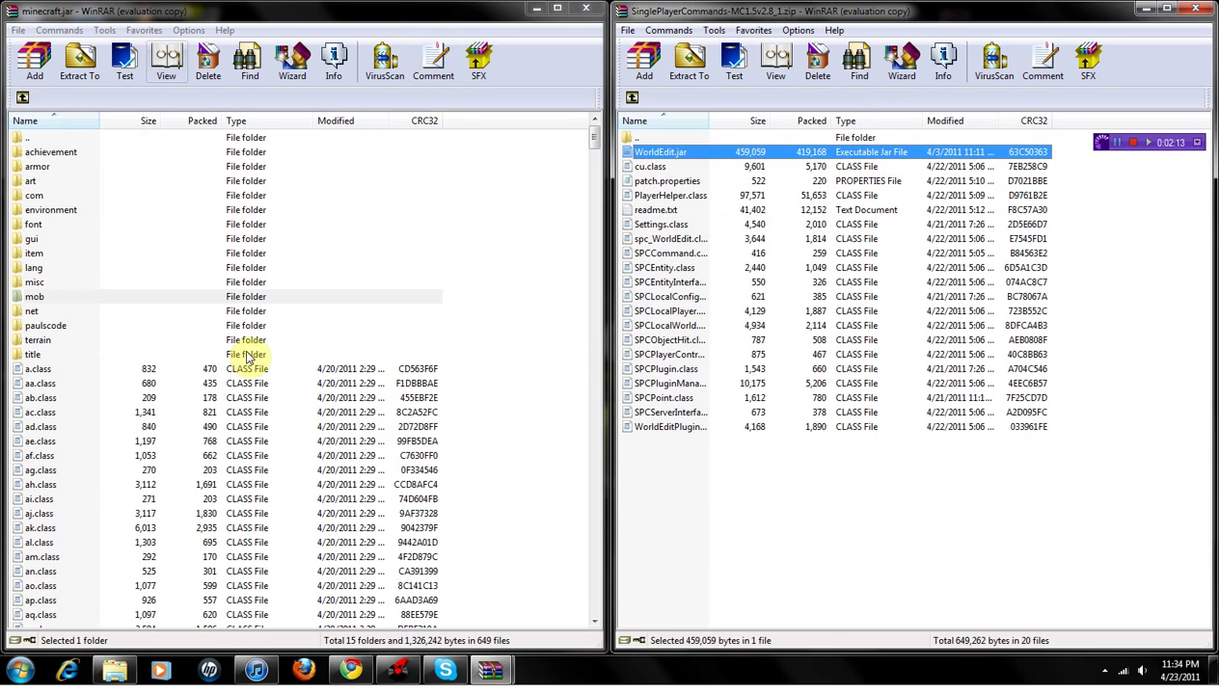
click(706, 170)
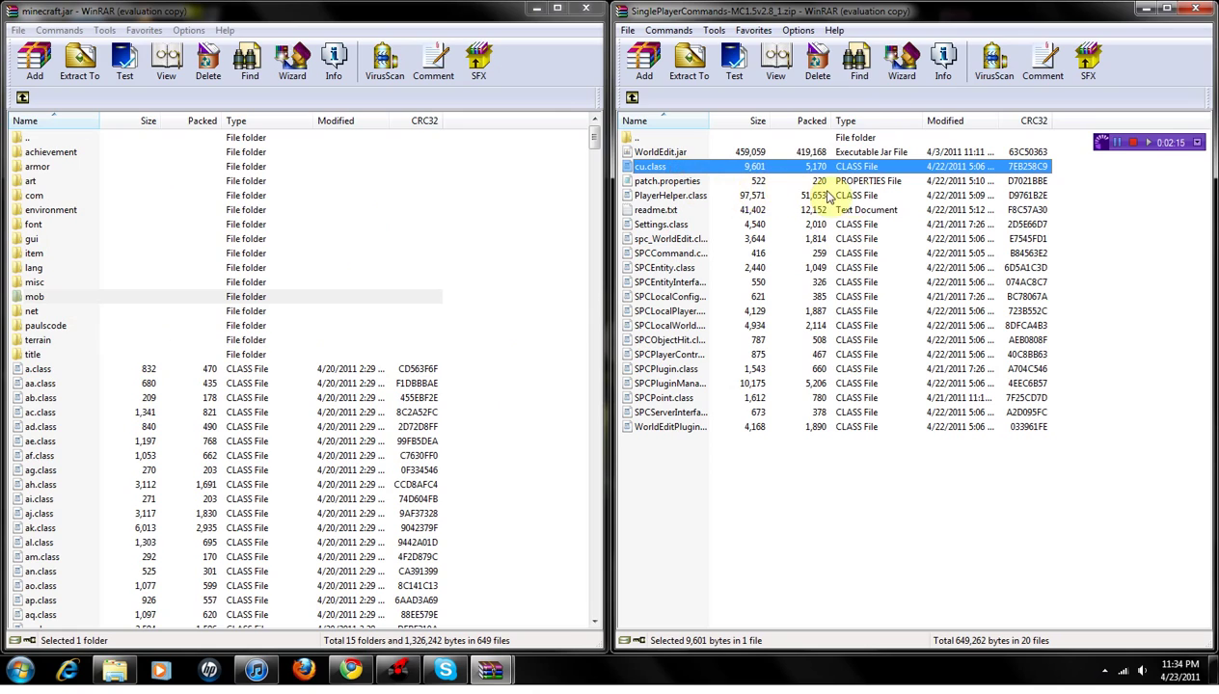
ctrl+click(672, 196)
- Add Settings.class through the WorldEdit plugin class to the SinglePlayerCommands selection
ctrl+click(659, 225)
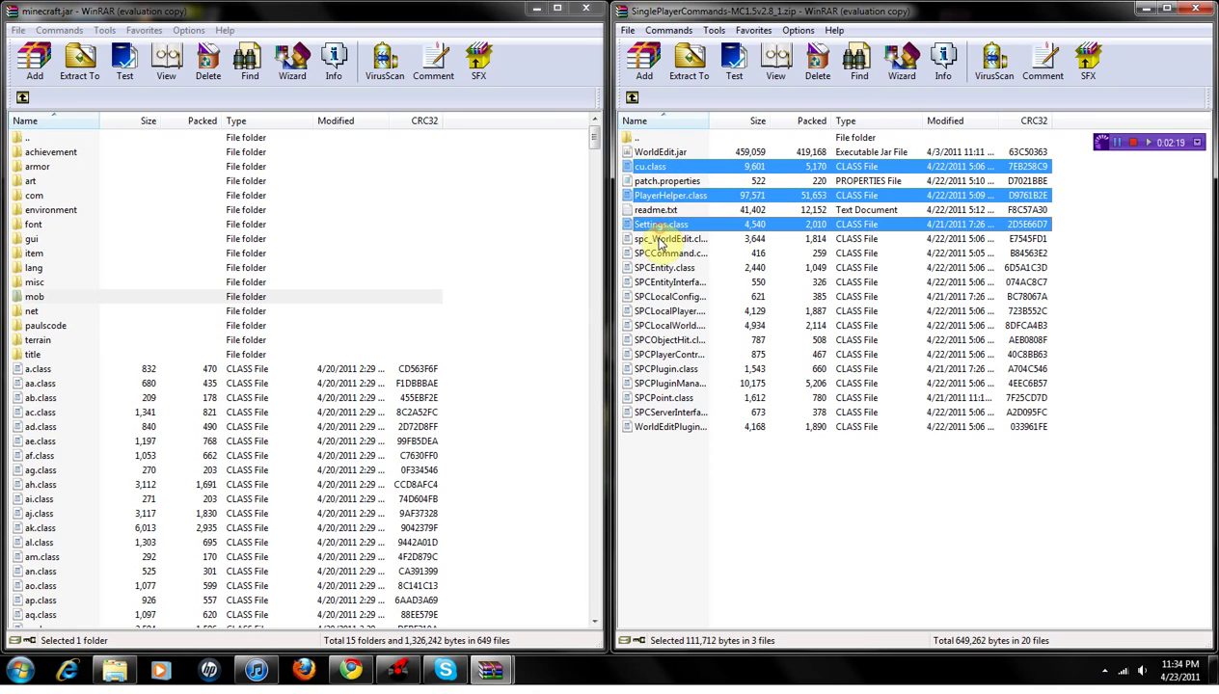
ctrl+click(659, 239)
ctrl+click(655, 254)
ctrl+click(649, 268)
ctrl+click(650, 282)
ctrl+click(650, 297)
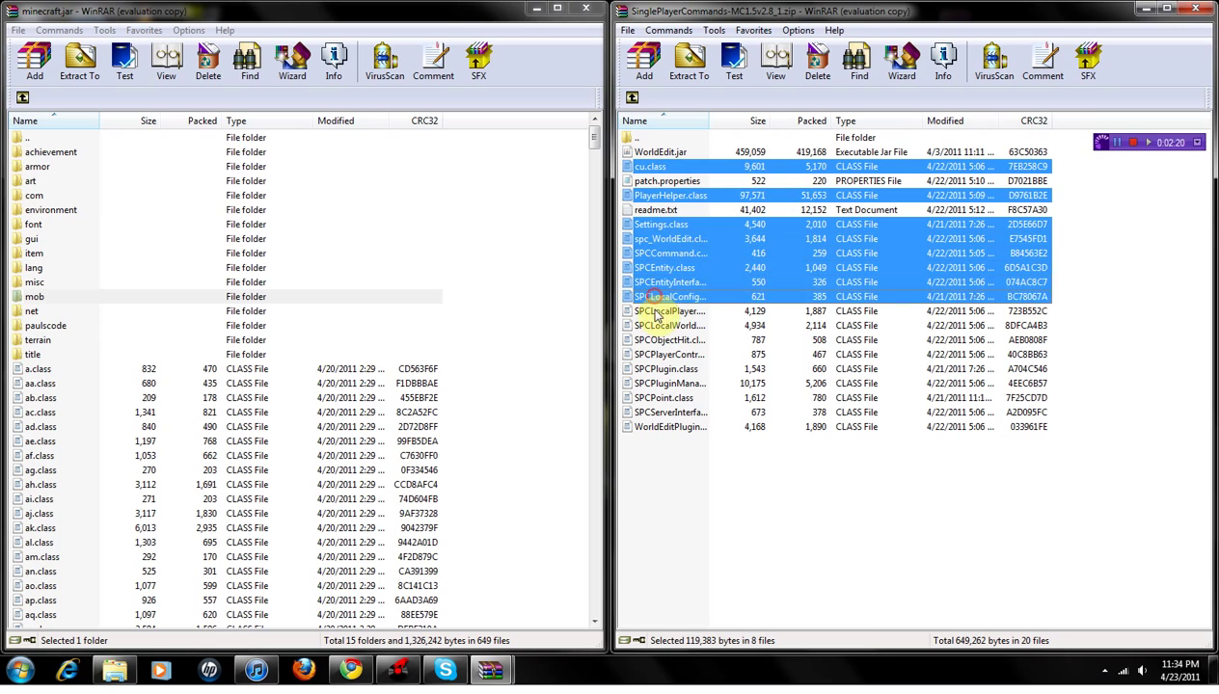
ctrl+click(651, 312)
ctrl+click(650, 326)
ctrl+click(651, 341)
ctrl+click(651, 355)
ctrl+click(651, 369)
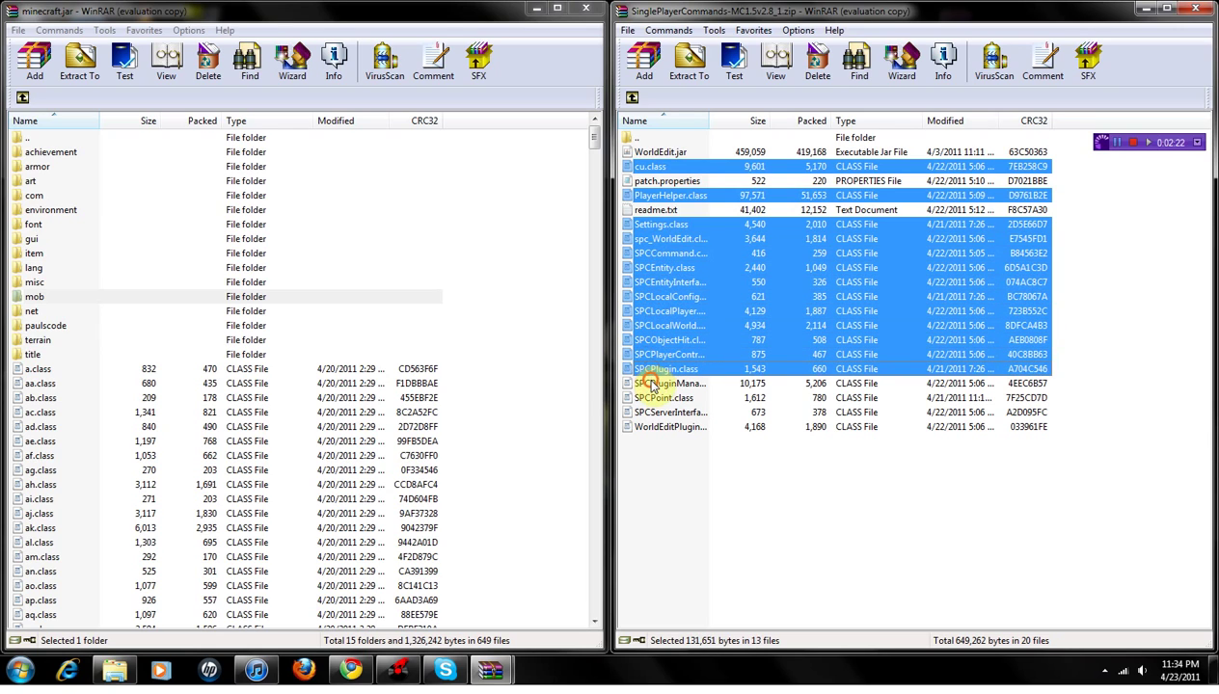
ctrl+click(651, 383)
ctrl+click(651, 398)
ctrl+click(651, 413)
ctrl+click(651, 427)
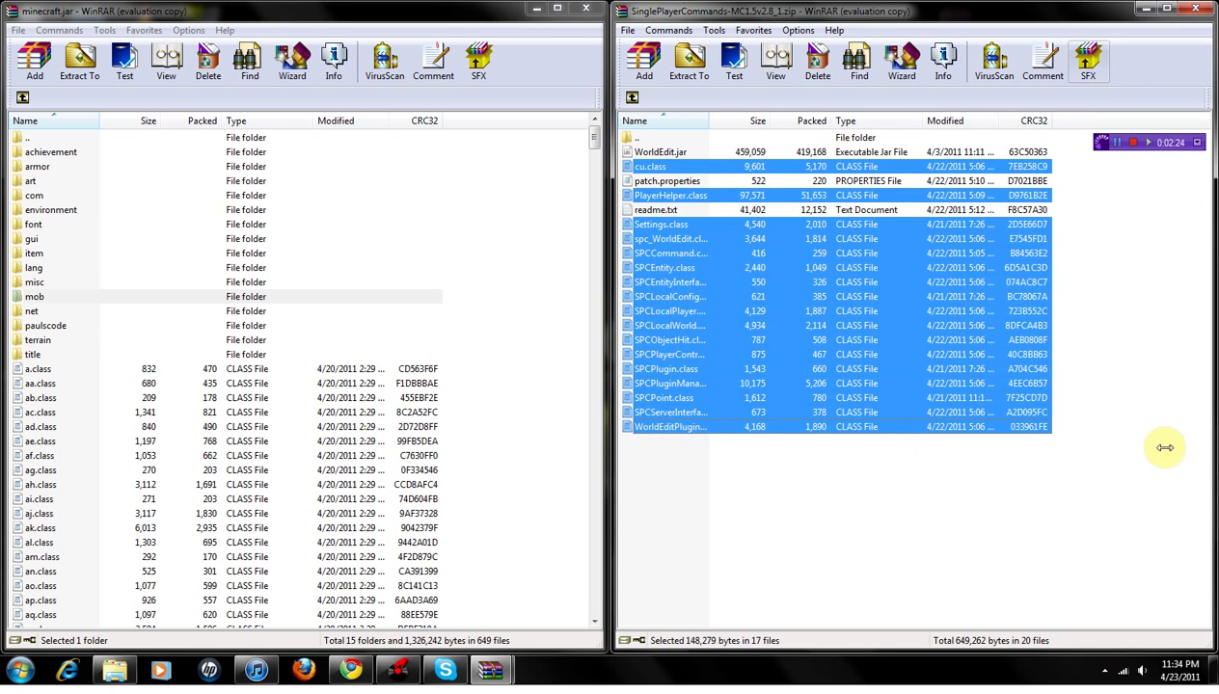
- Copy the selected class files into minecraft.jar, then close the minecraft.jar window
drag(876, 304, 239, 409)
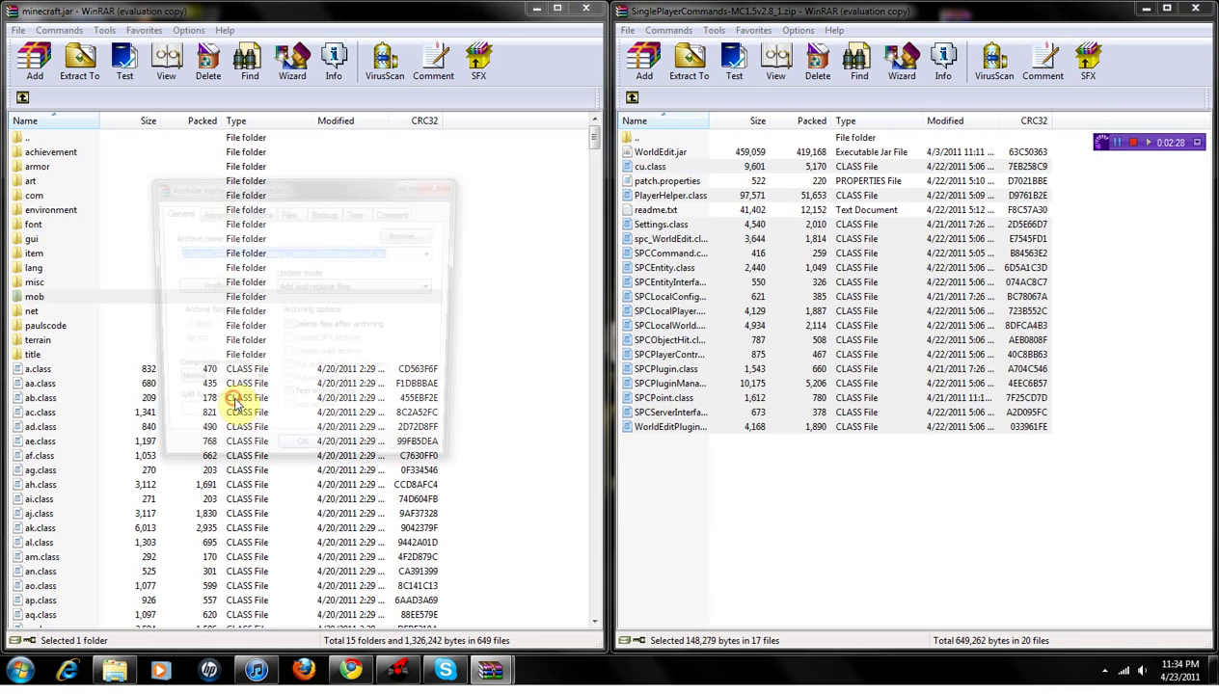
click(308, 461)
mouse_move(594, 146)
mouse_down()
mouse_move(562, 579)
mouse_move(593, 450)
mouse_move(594, 131)
mouse_up()
click(584, 10)
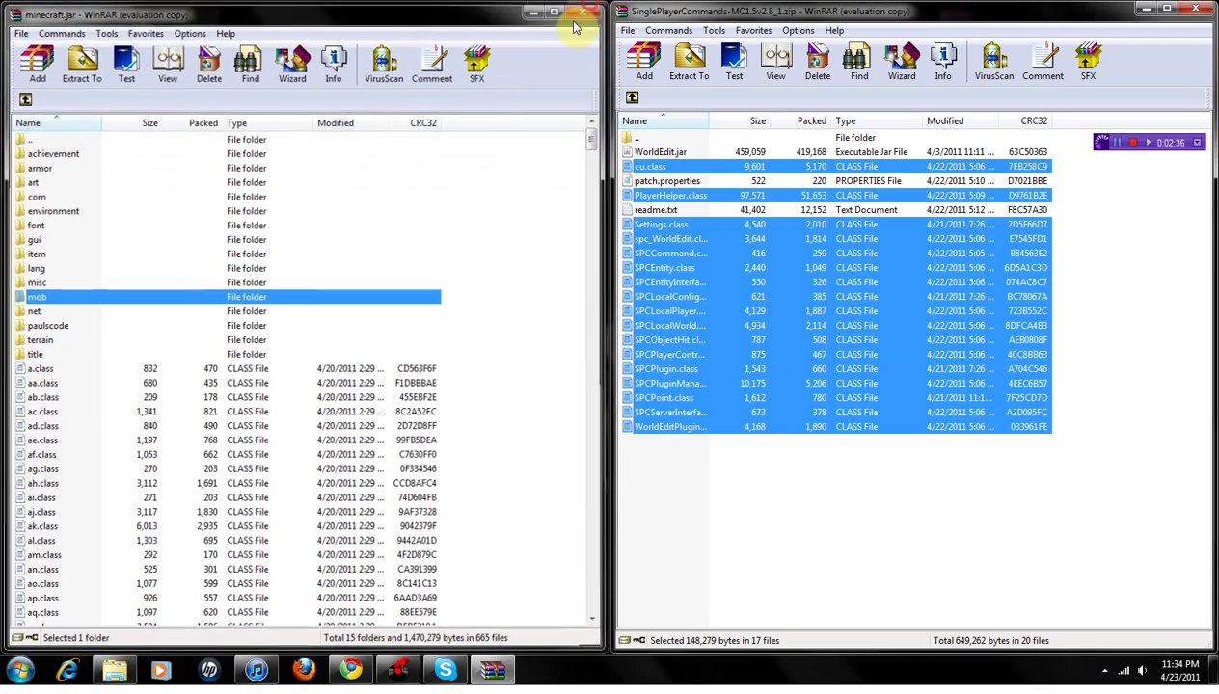
- Navigate Explorer back into the .minecraft\bin folder
click(272, 341)
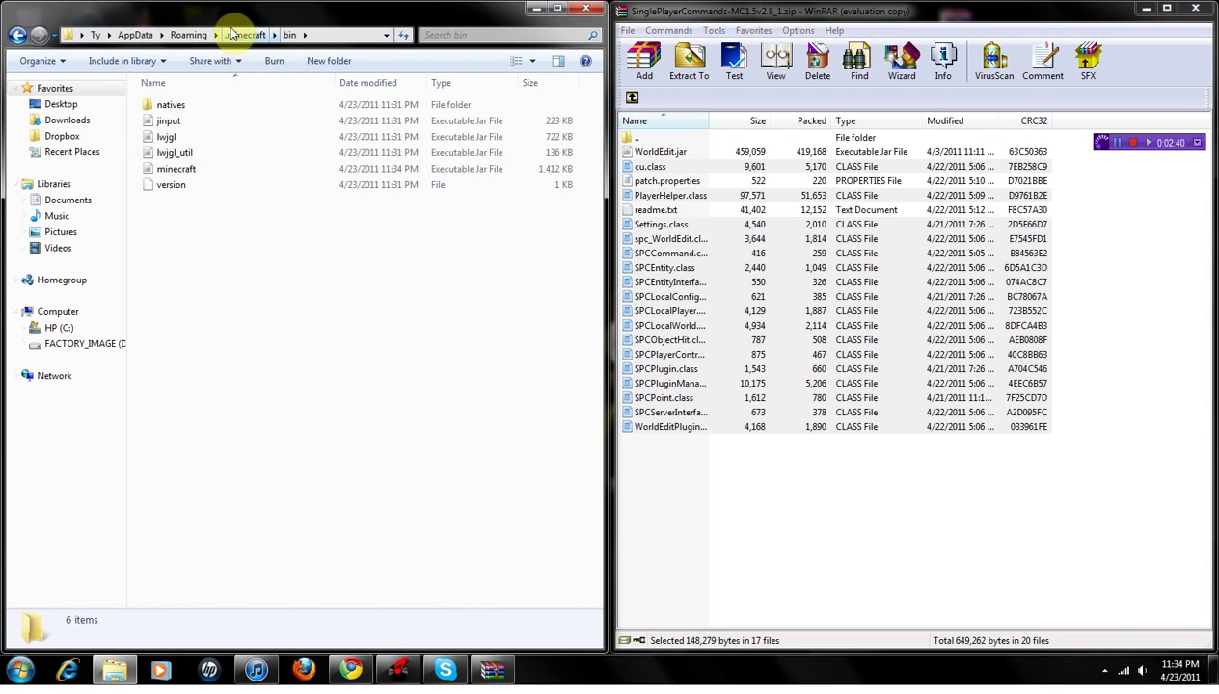
click(16, 37)
click(17, 36)
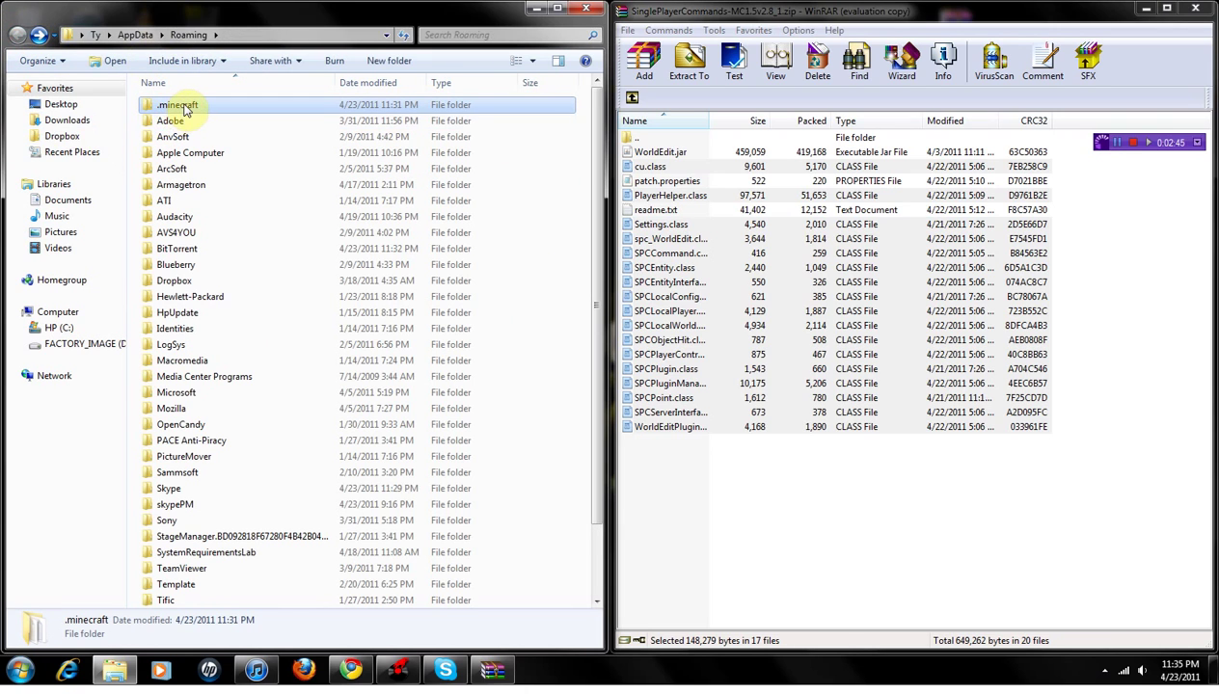
double_click(183, 106)
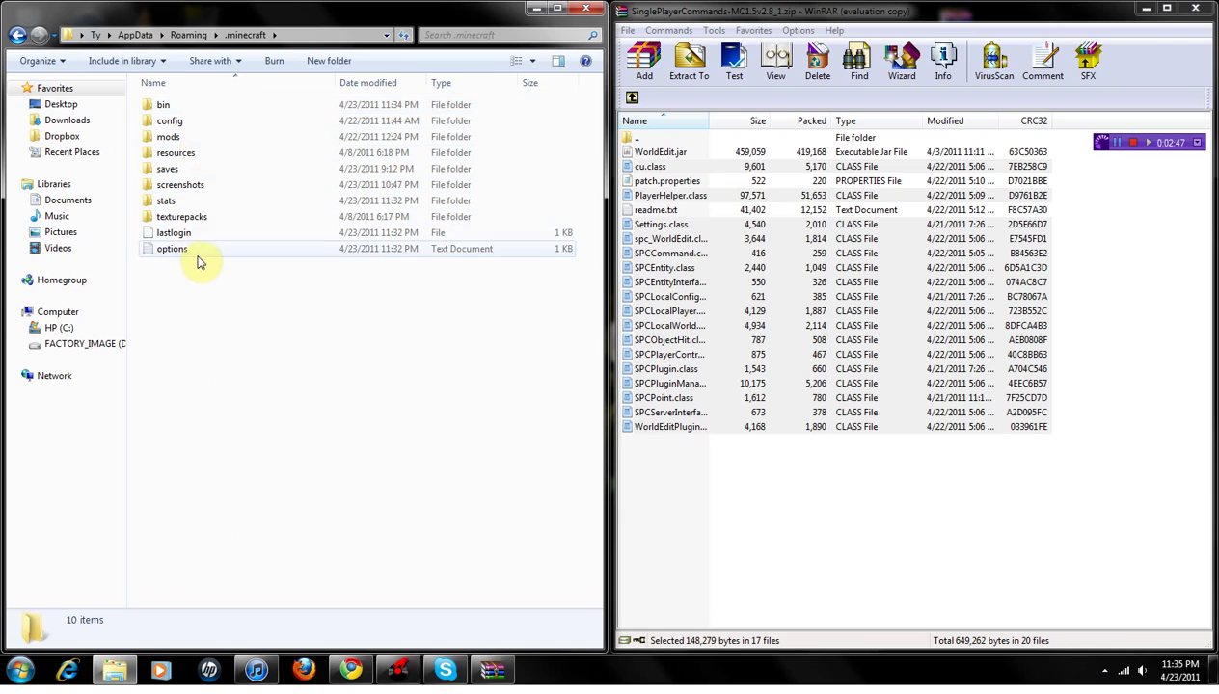
double_click(169, 106)
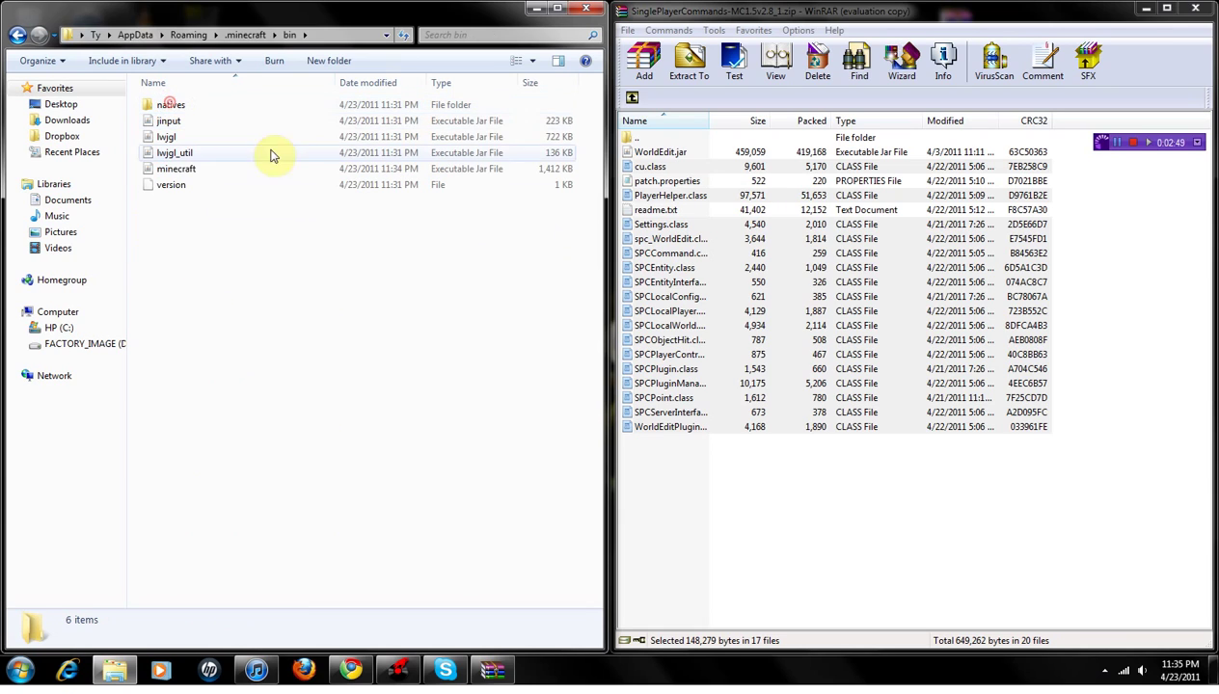
- Check minecraft.jar's updated size in bin and select WorldEdit.jar in the archive
click(190, 171)
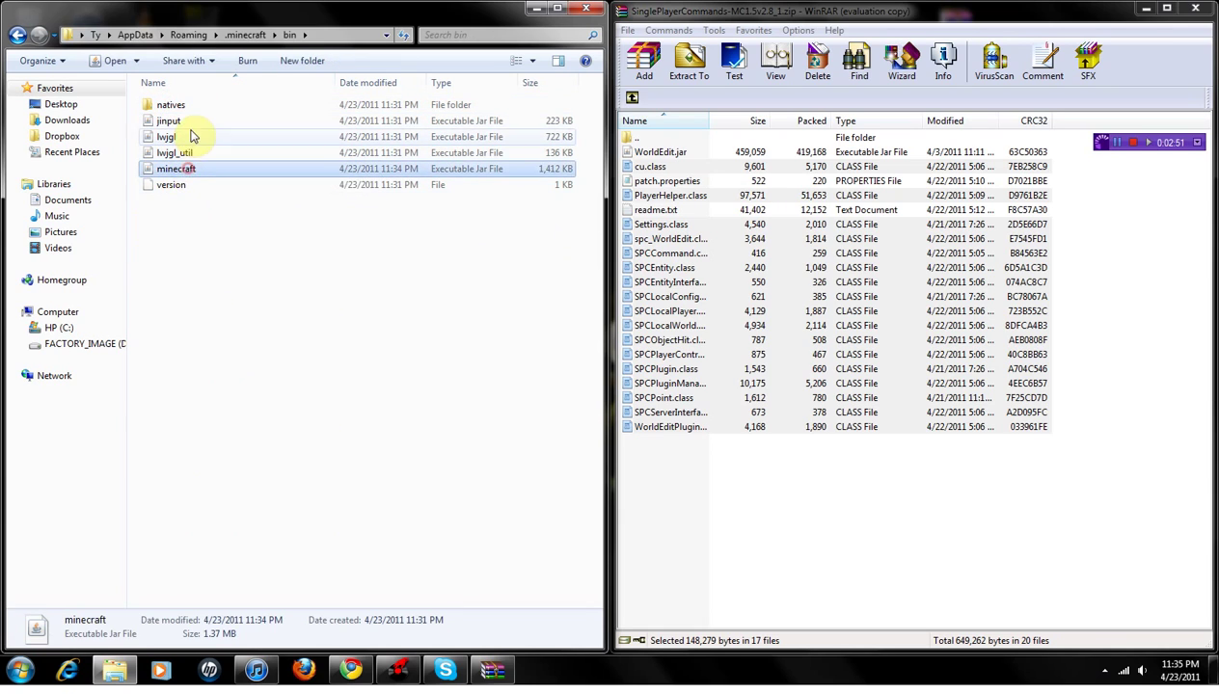
click(189, 122)
click(193, 185)
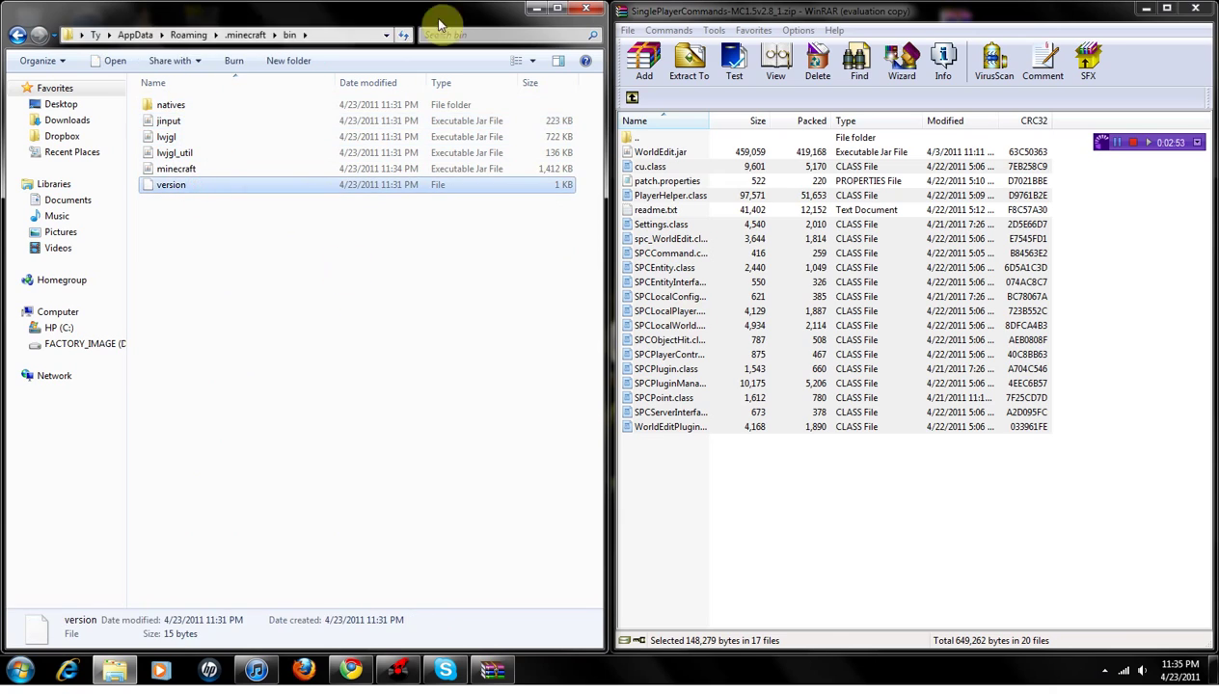
click(675, 155)
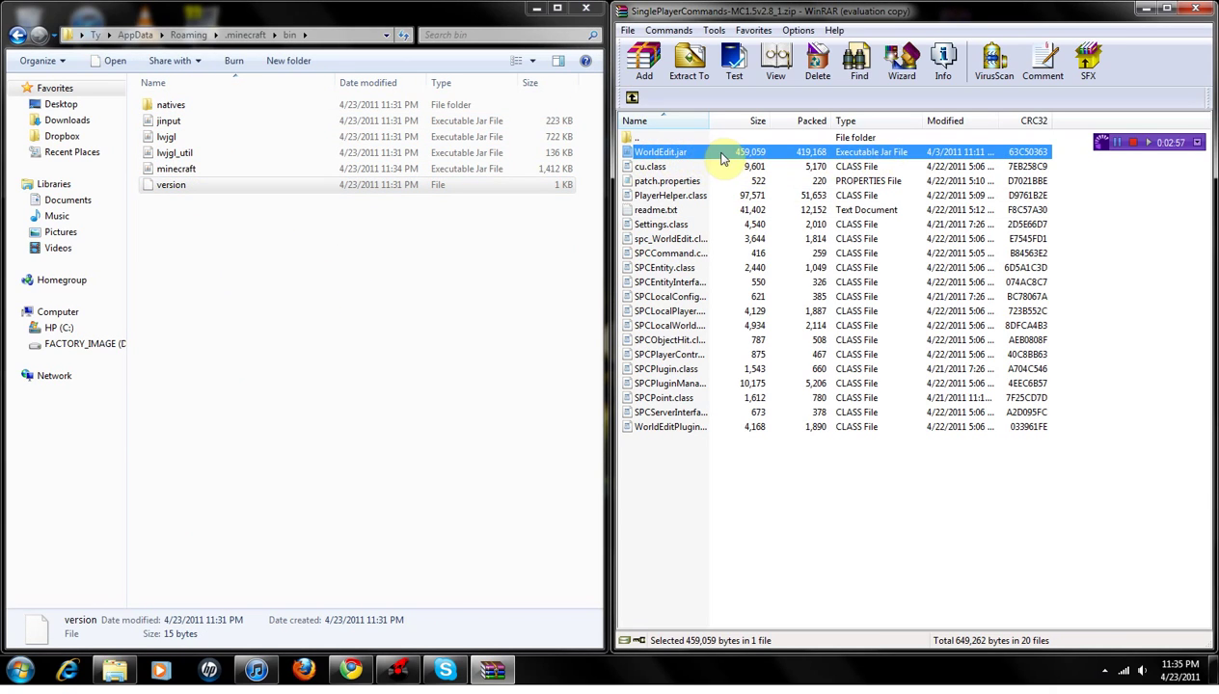
- Copy WorldEdit.jar into the bin folder and reopen bin to confirm the 449 KB file
drag(723, 154, 226, 254)
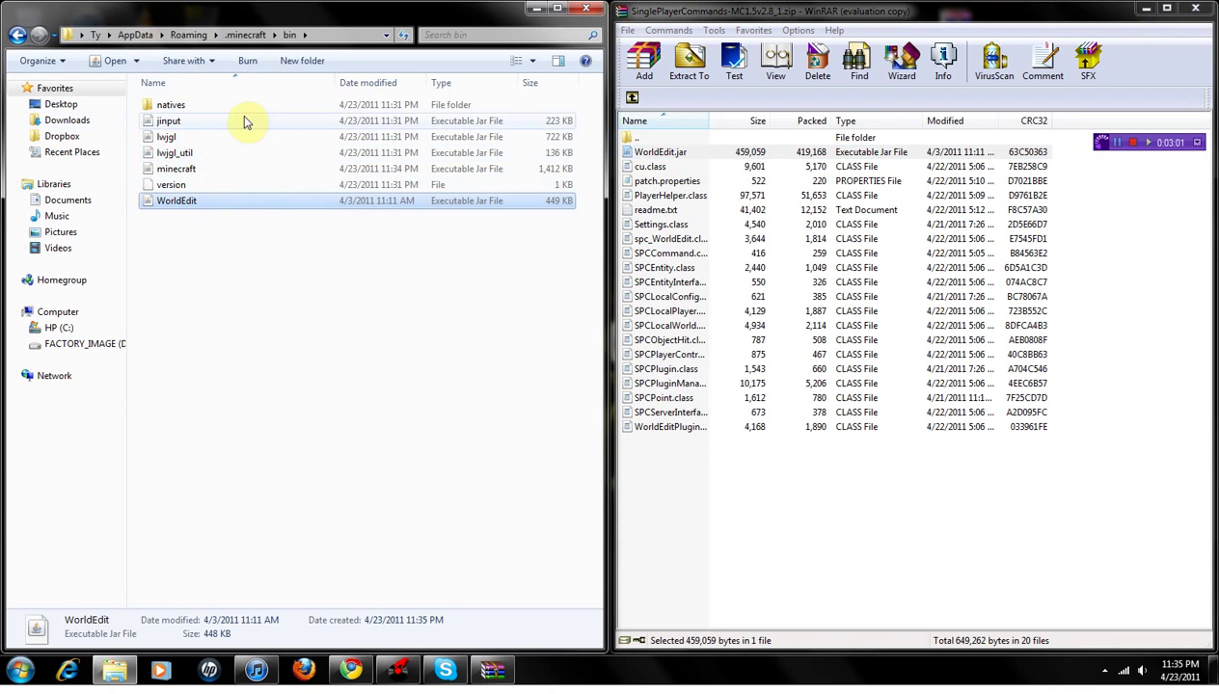
click(18, 35)
click(17, 34)
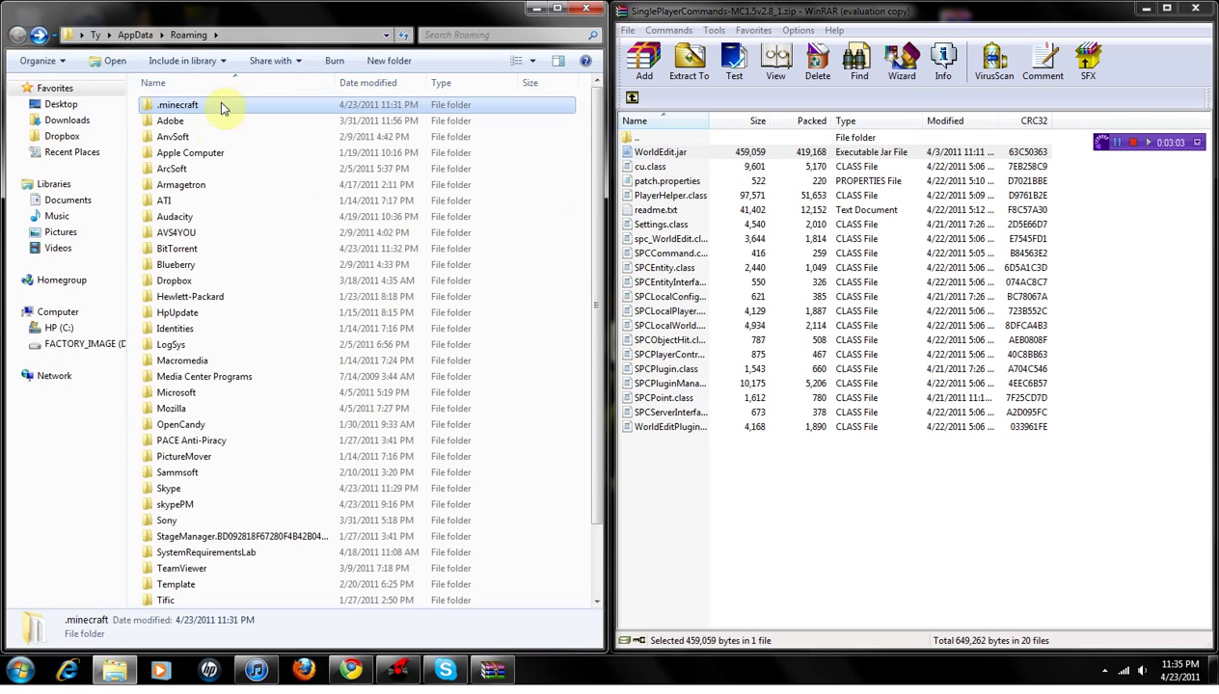
double_click(228, 106)
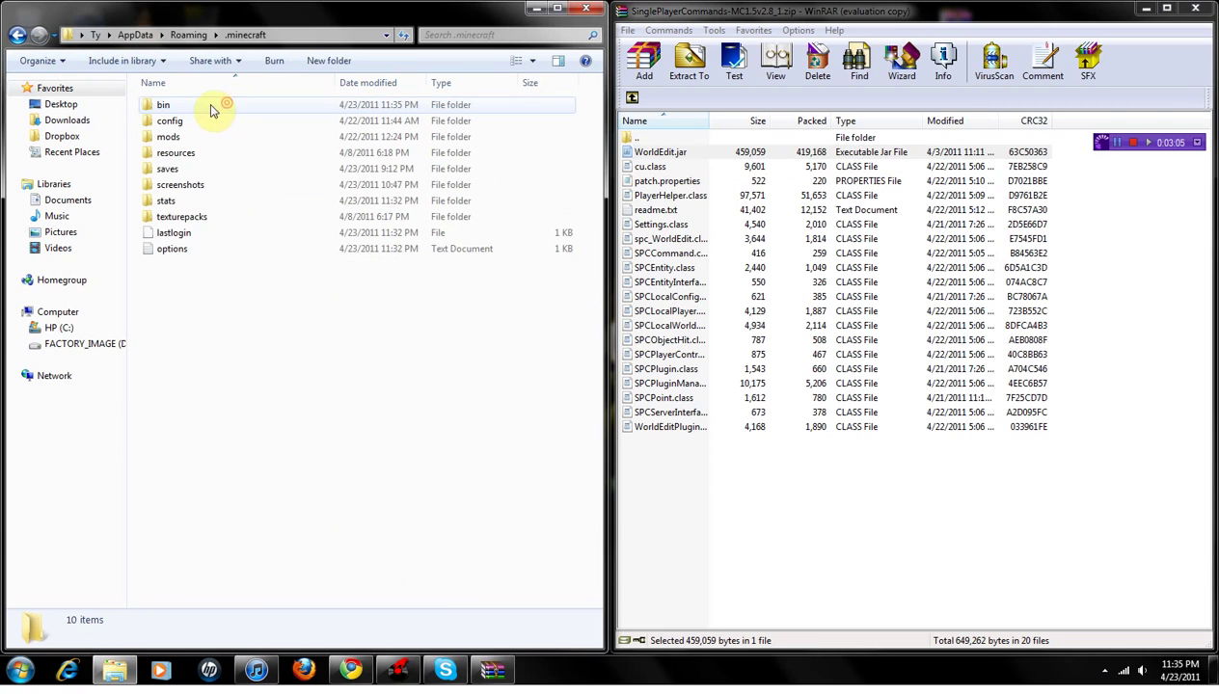
double_click(191, 106)
click(188, 203)
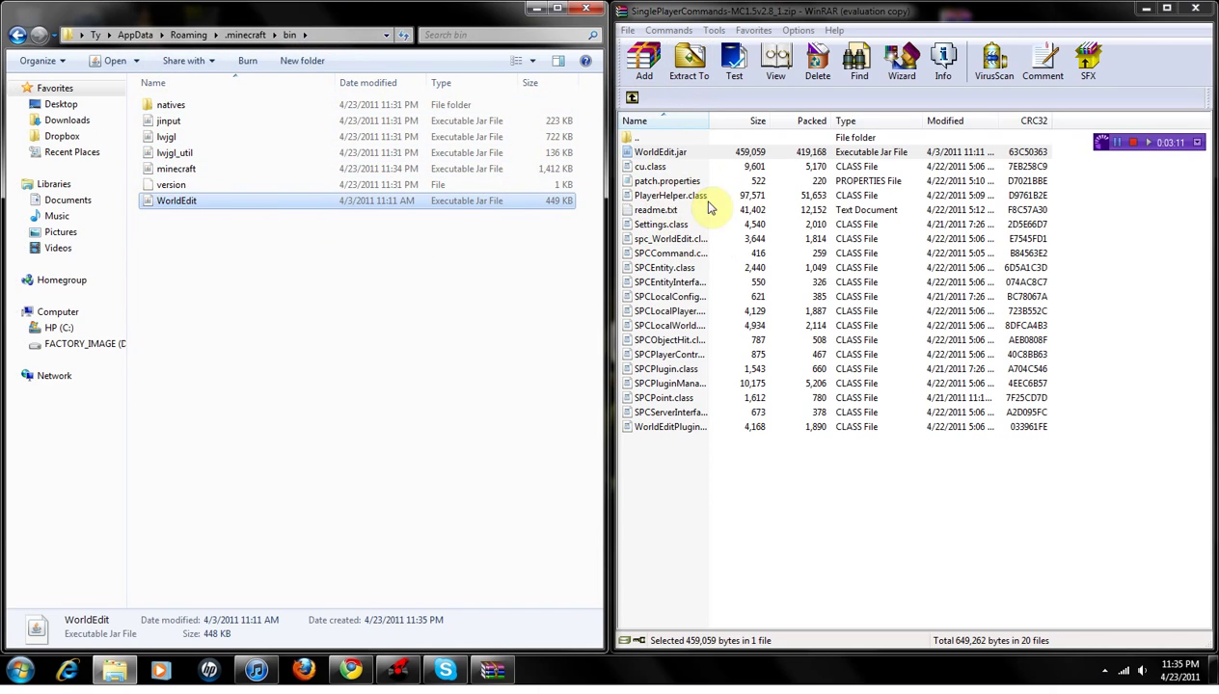
click(683, 385)
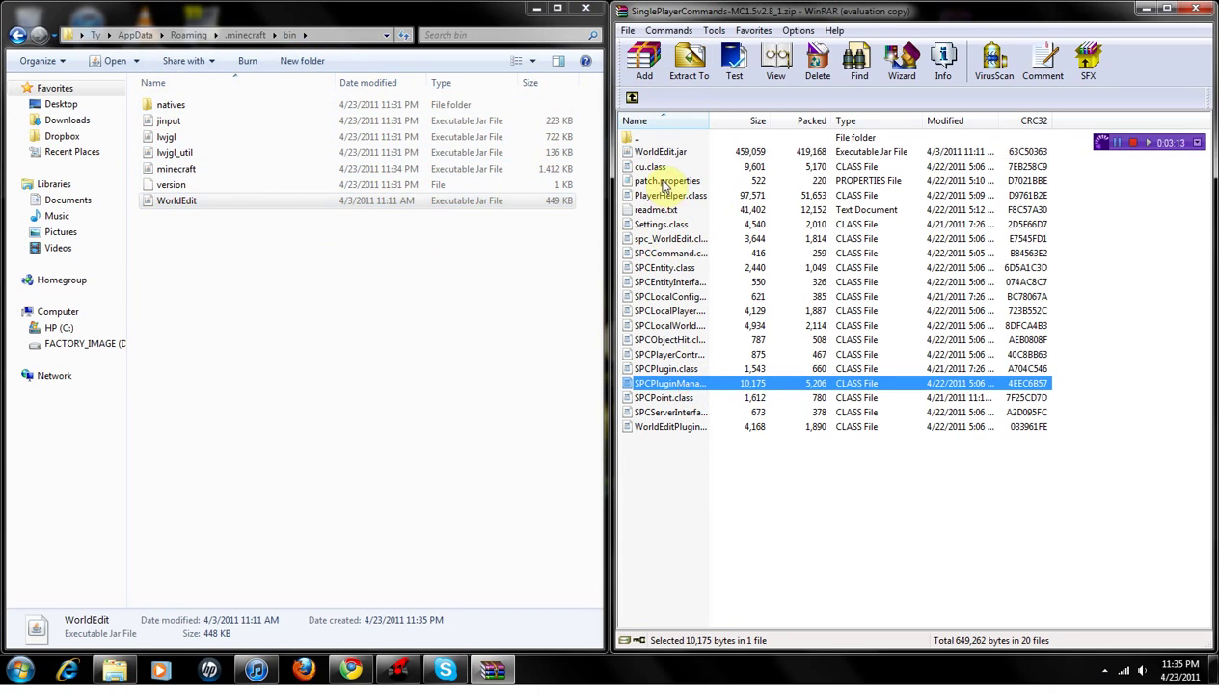
click(663, 182)
double_click(682, 187)
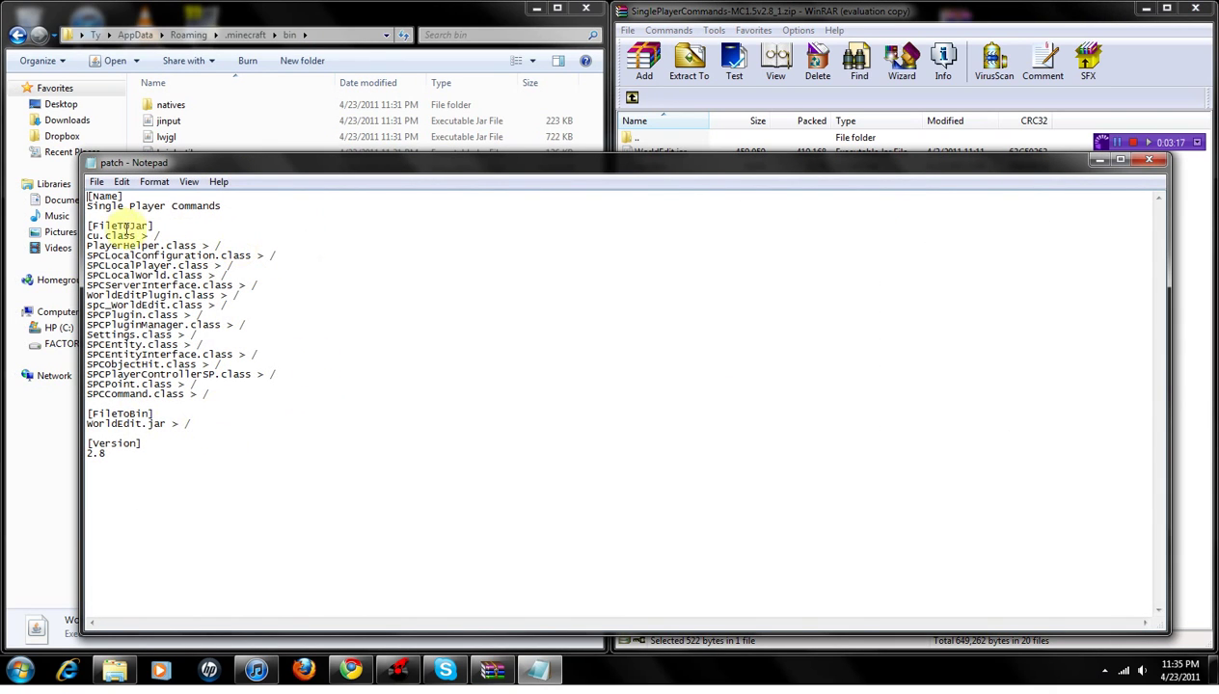
drag(90, 234, 270, 378)
drag(93, 424, 195, 441)
click(122, 457)
click(1148, 160)
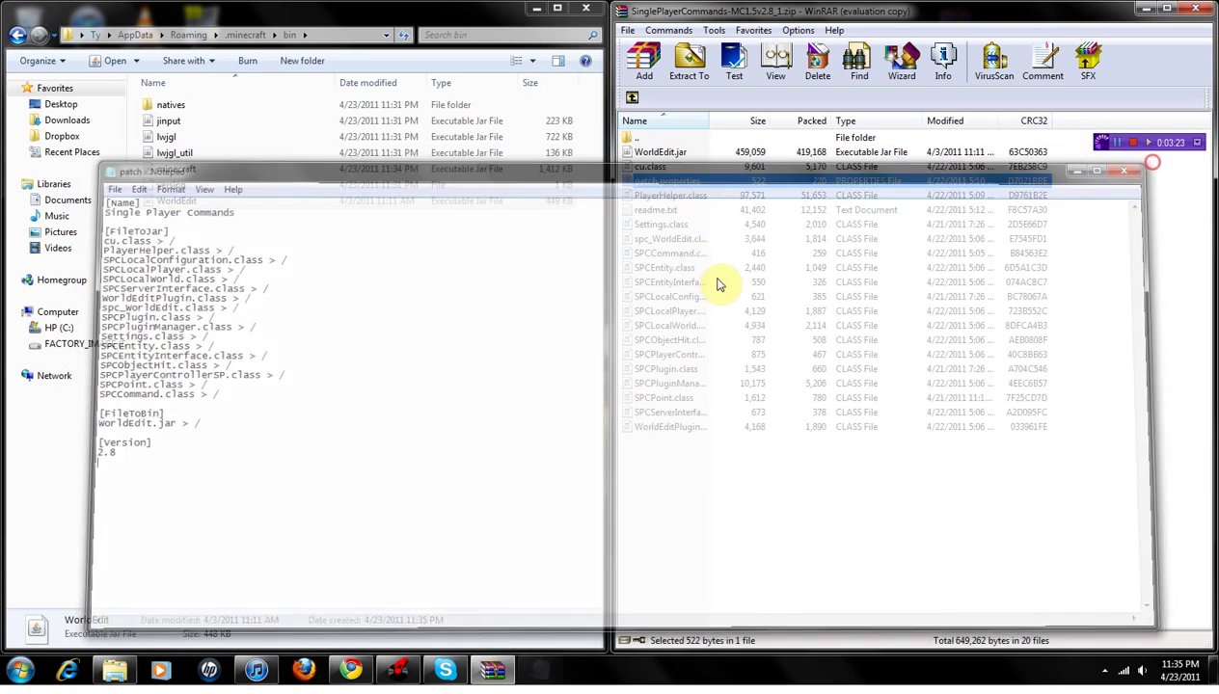
double_click(665, 212)
scroll(313, 338, down, 1)
scroll(313, 337, down, 13)
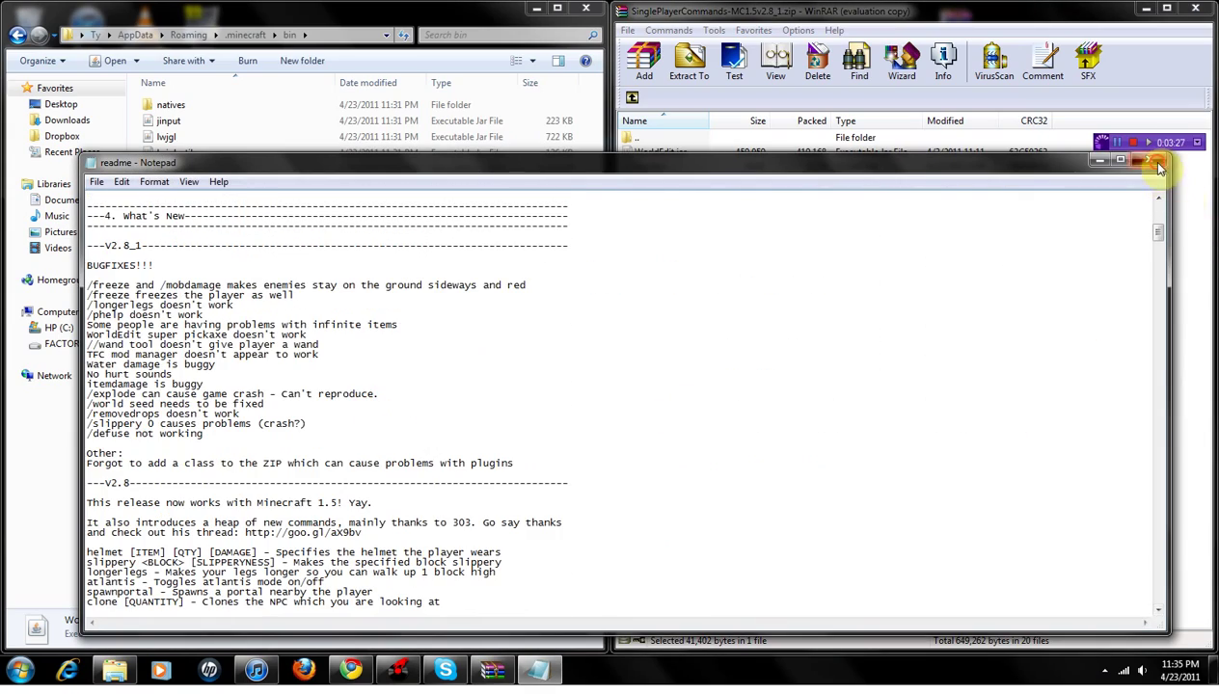
click(1158, 163)
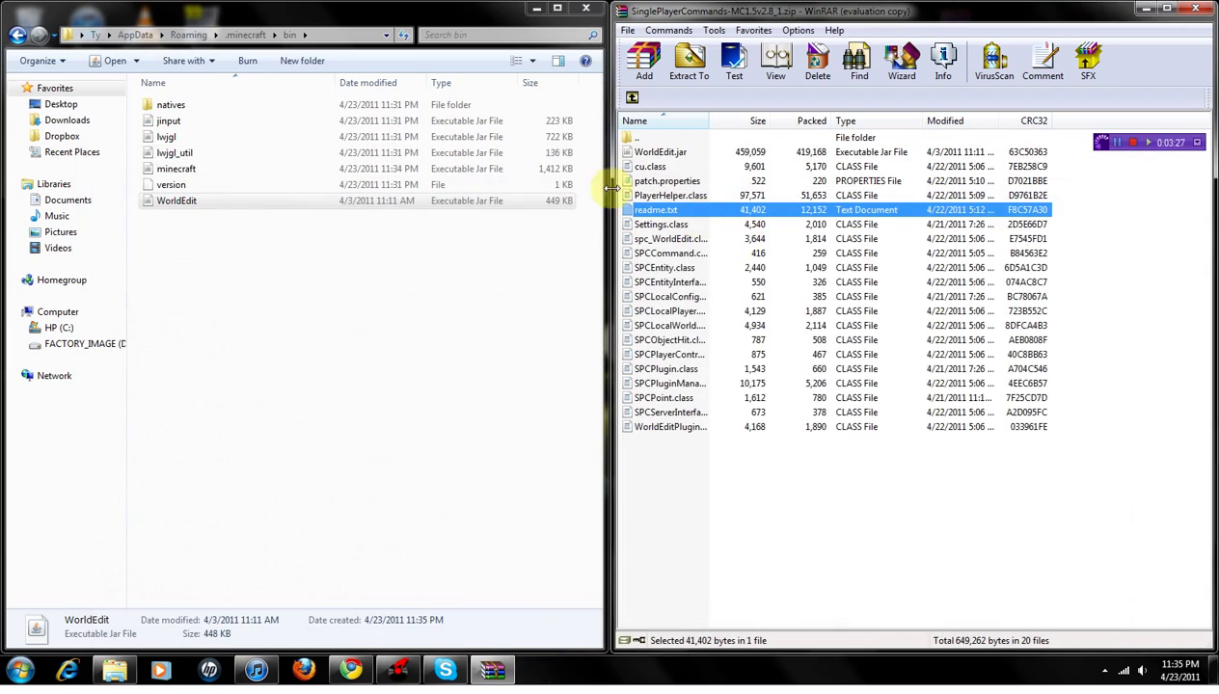
click(632, 98)
- Close WinRAR and the bin folder window, then launch Minecraft and log in
click(1207, 8)
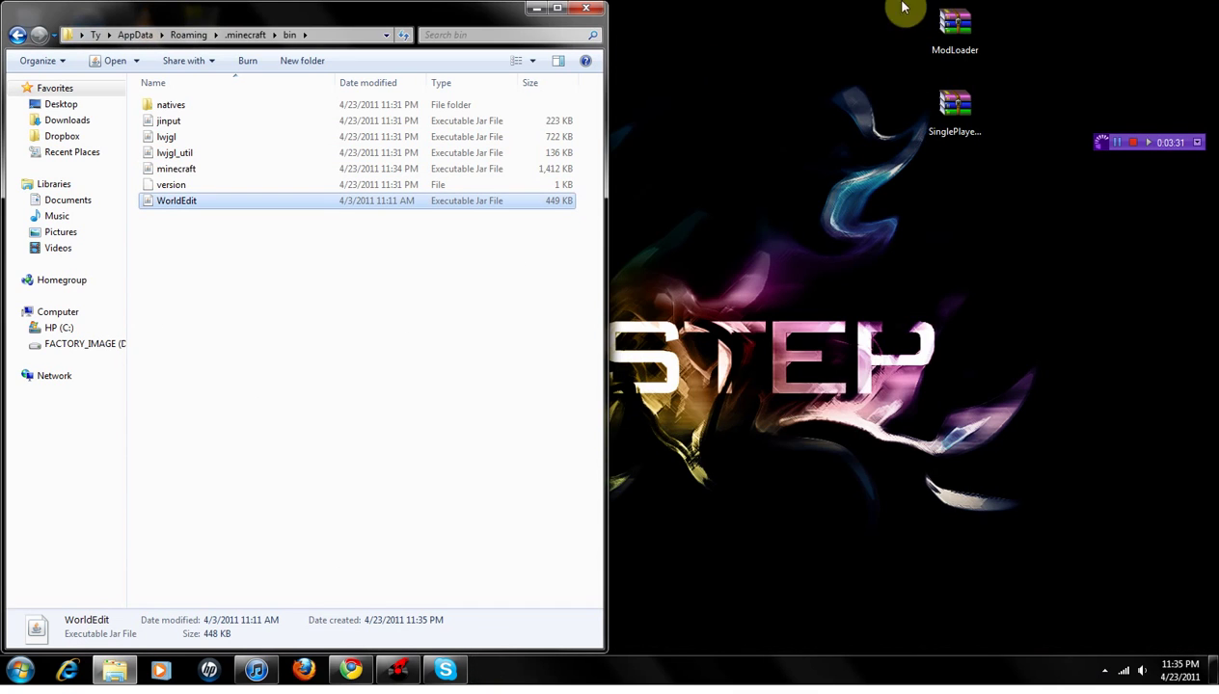
click(590, 10)
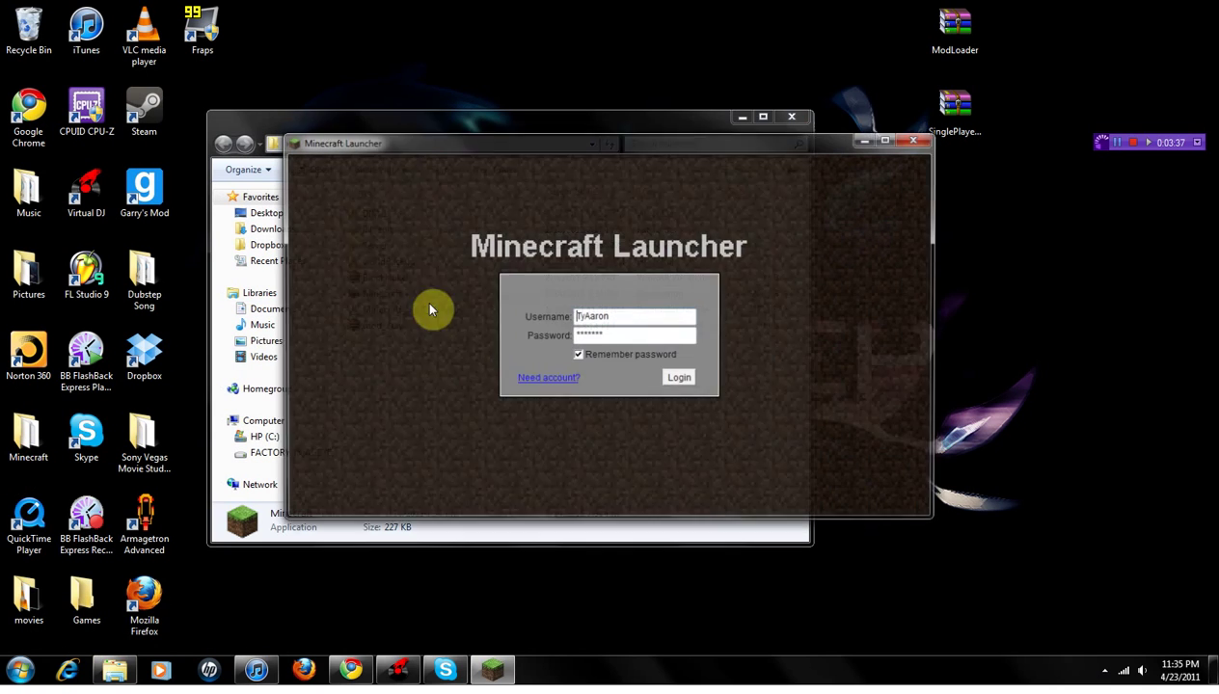
click(675, 377)
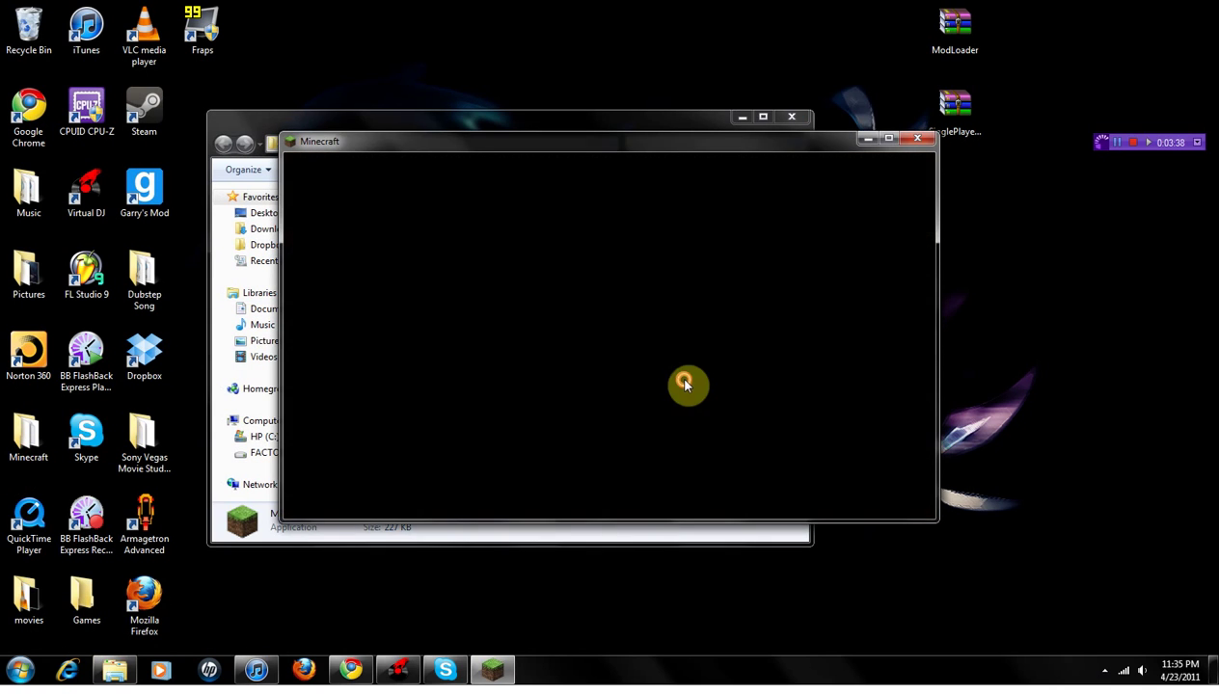
- Maximize the game window and load the Snow singleplayer world
double_click(625, 148)
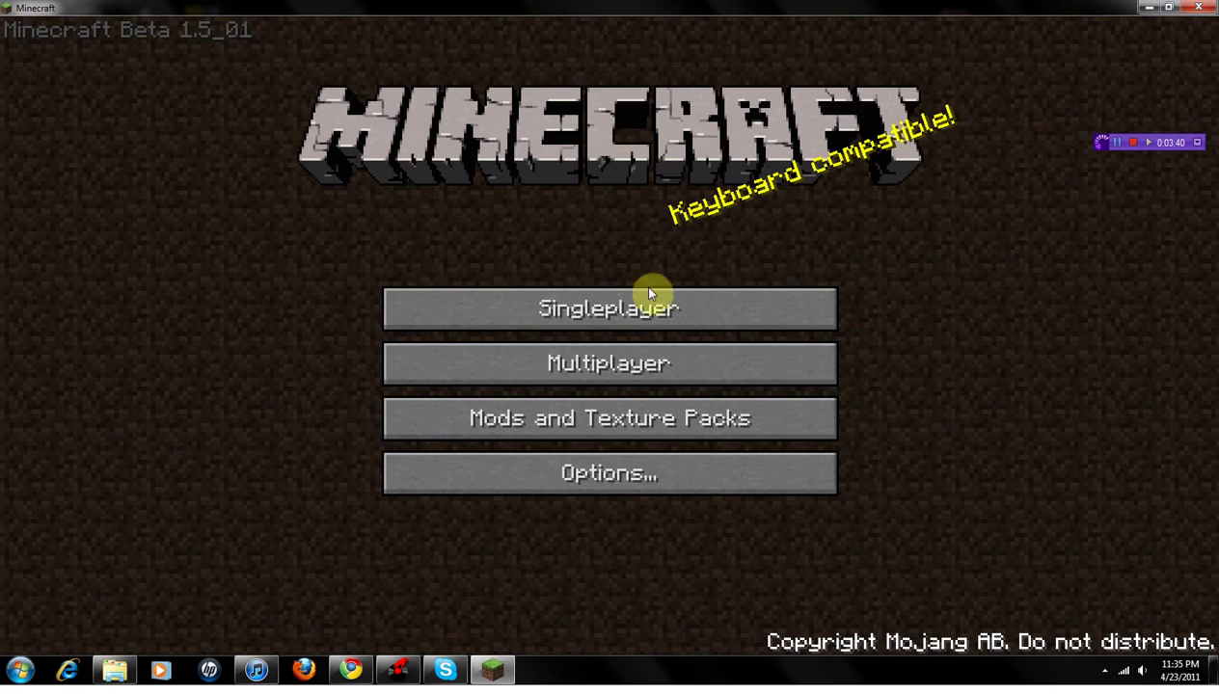
click(609, 305)
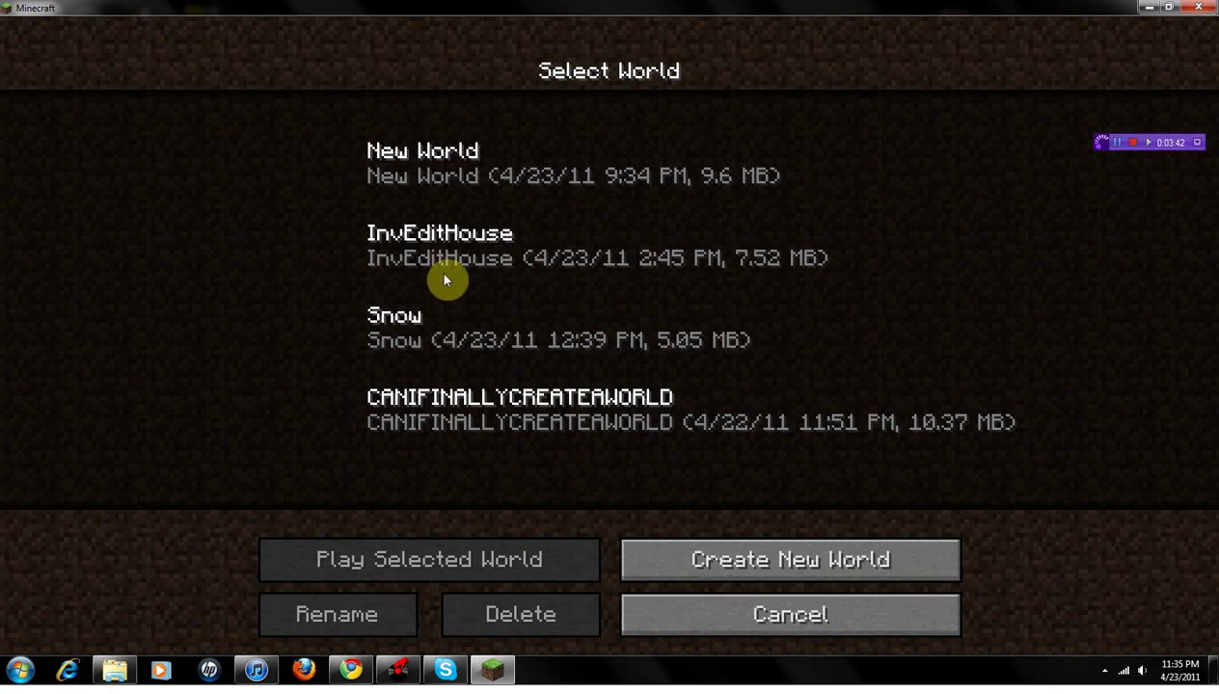
double_click(449, 308)
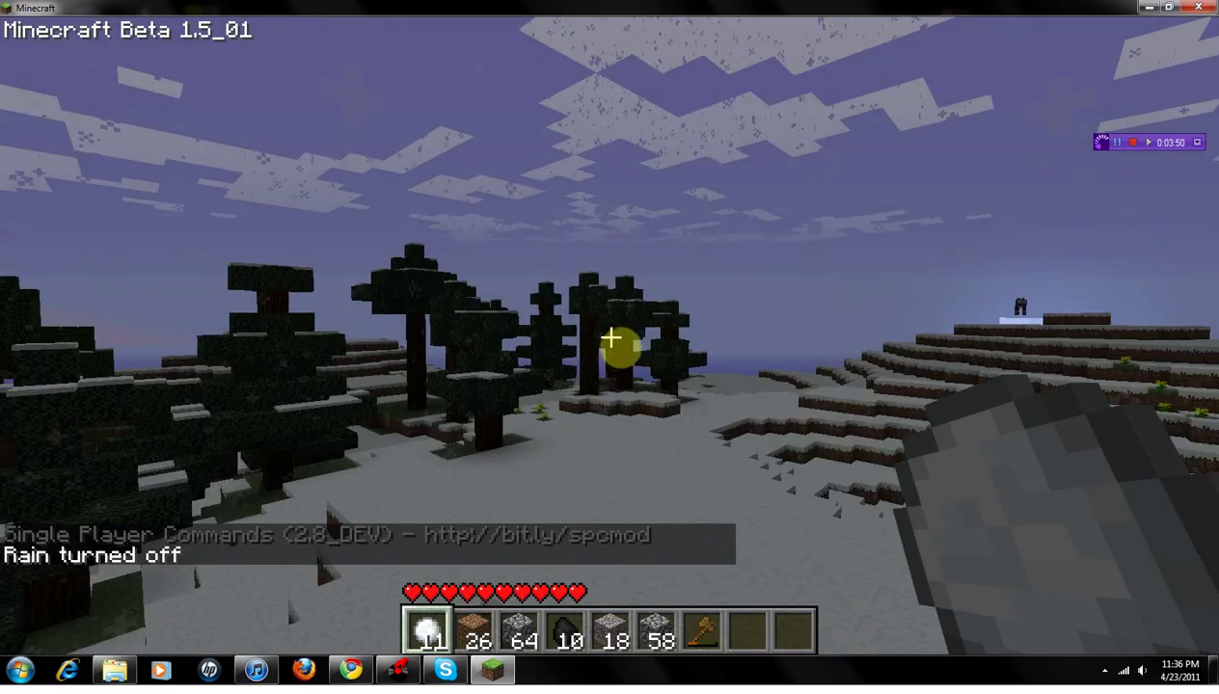
- Toggle flying with F, walk forward, and run the weather rain command in chat
key(f)
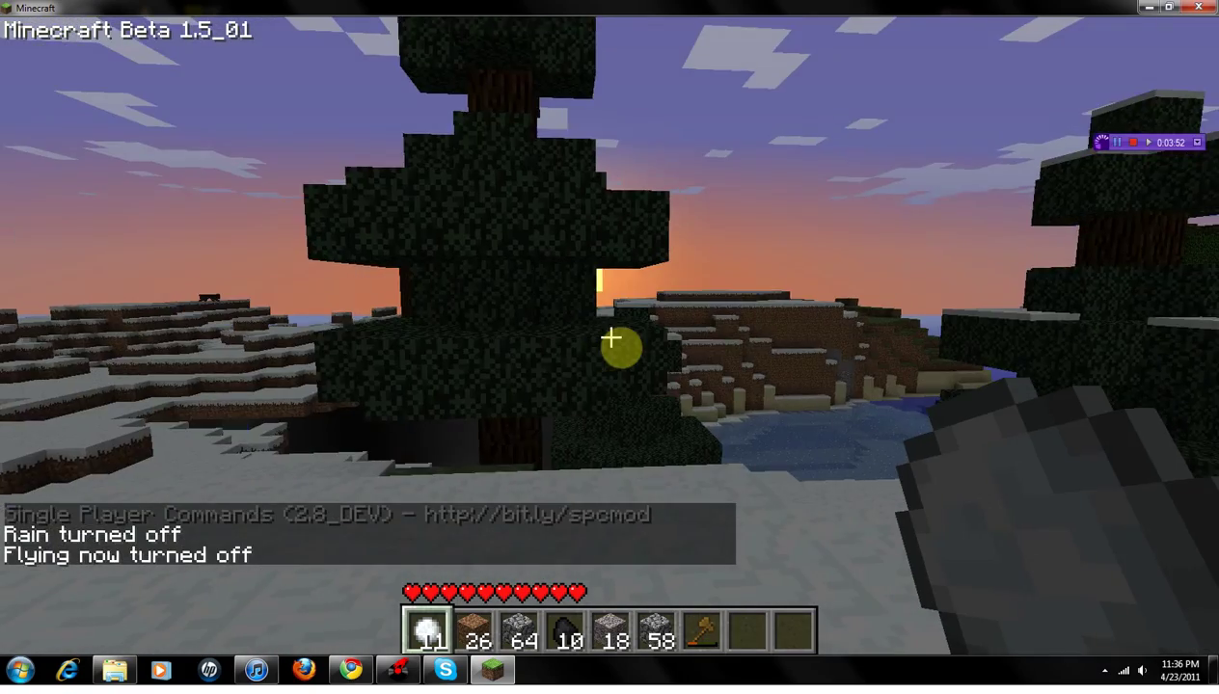
key(f)
key(f)
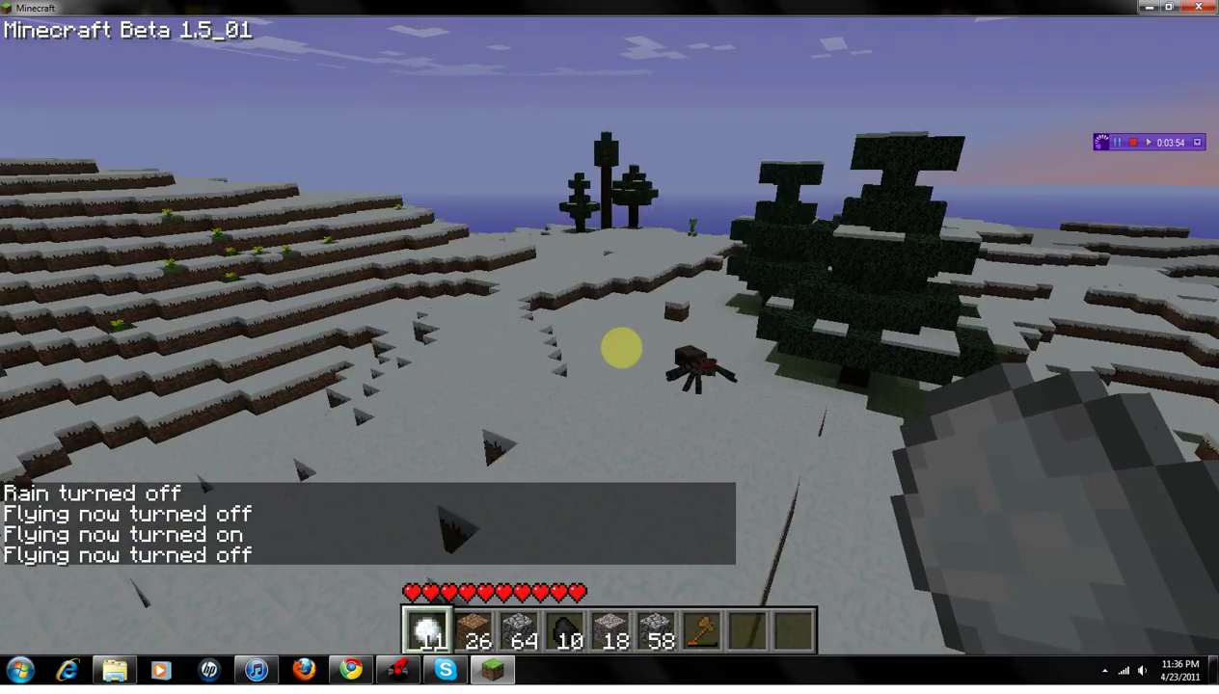
key(w)
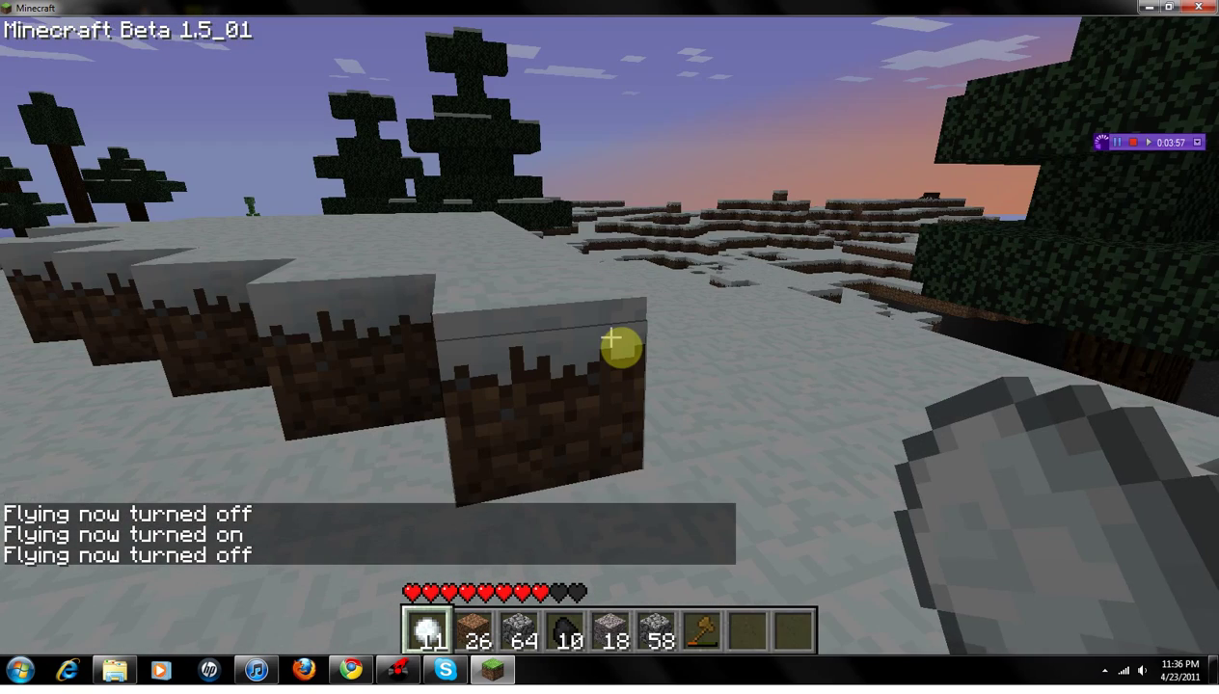
key(5)
key(t)
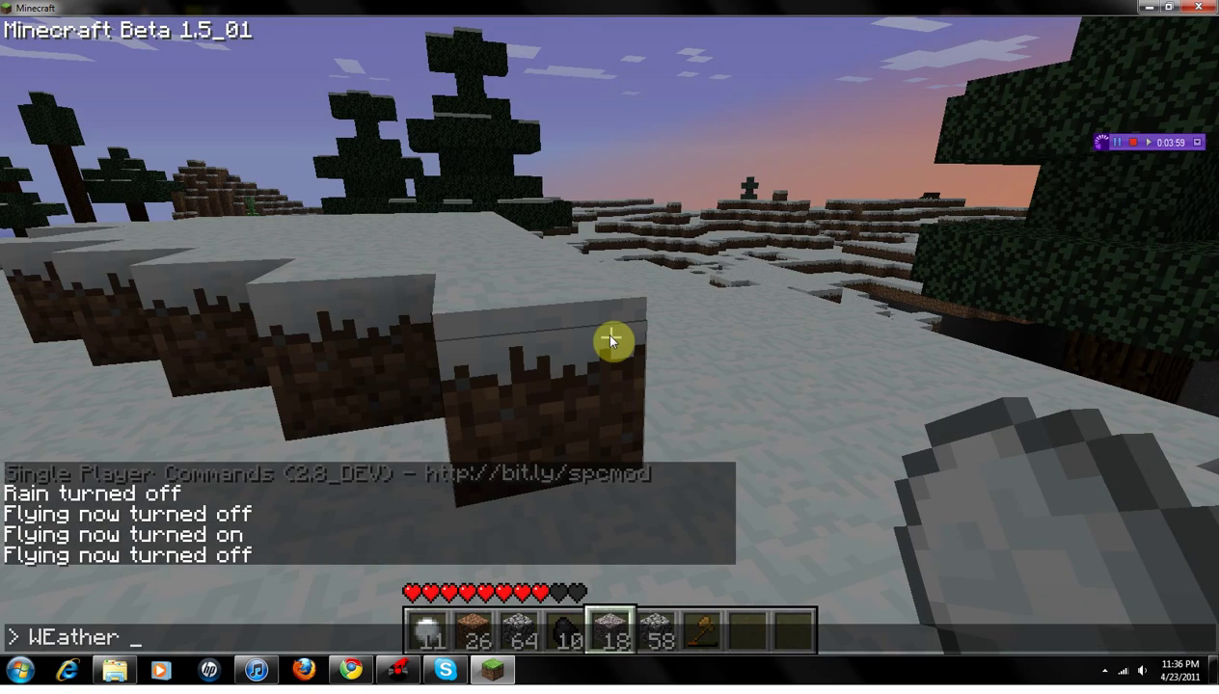
key(Return)
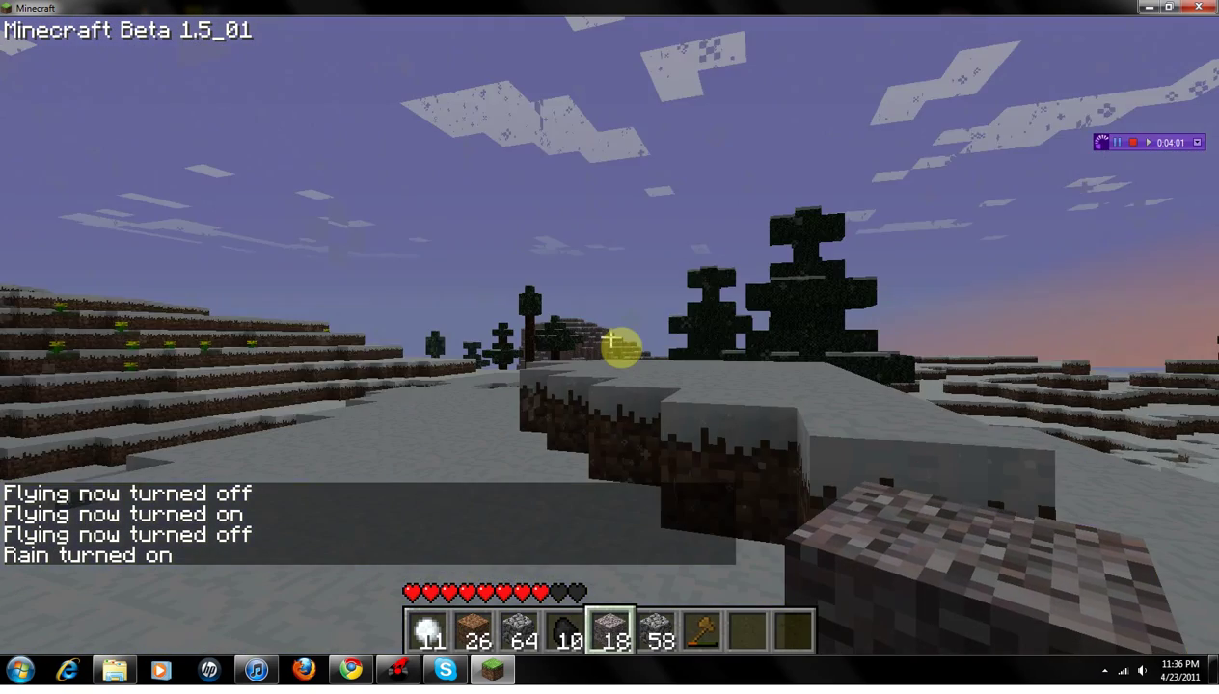